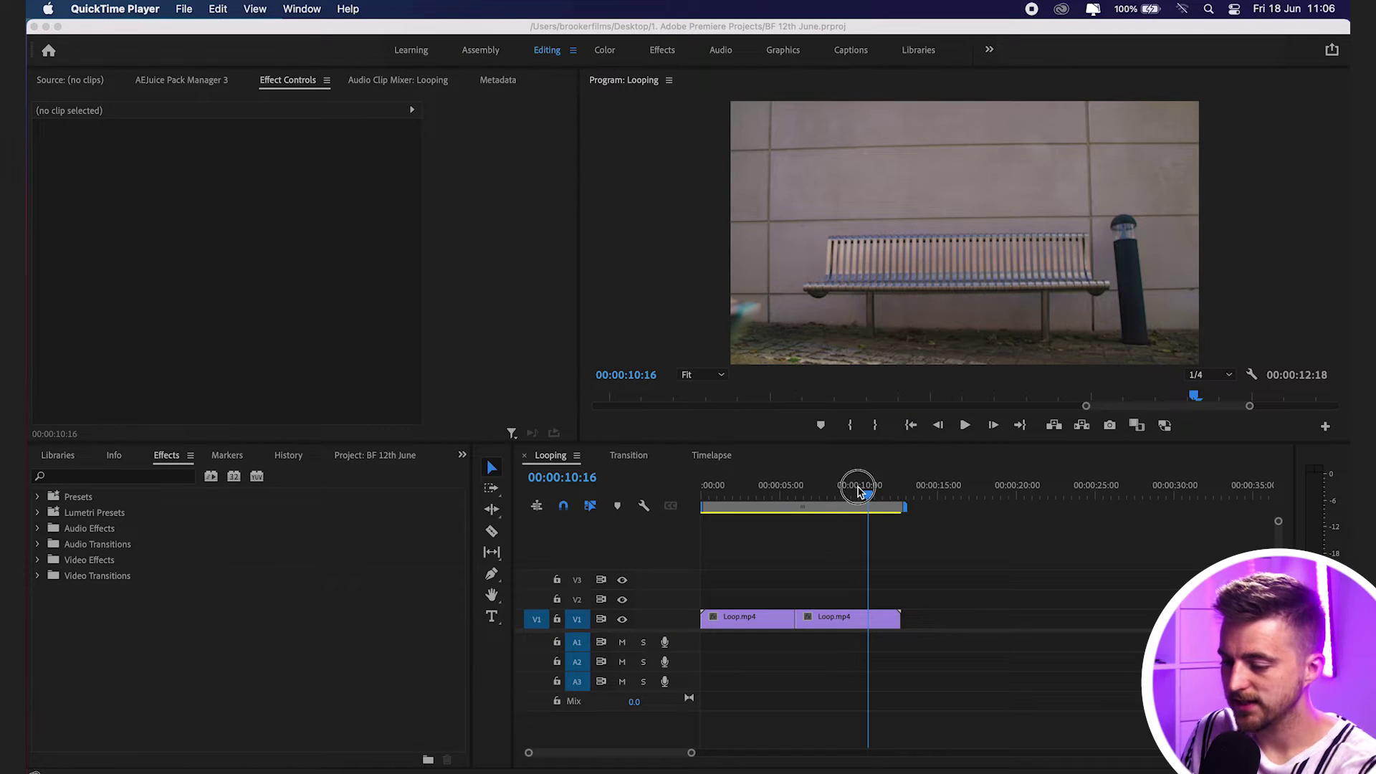
Move one Loop.mp4 clip out to about 25 seconds and put the other at the sequence start
drag(835, 491, 761, 501)
drag(753, 638, 1146, 624)
drag(851, 625, 756, 621)
drag(759, 482, 719, 488)
Preview the sequence, then return to where the man walks in
key(space)
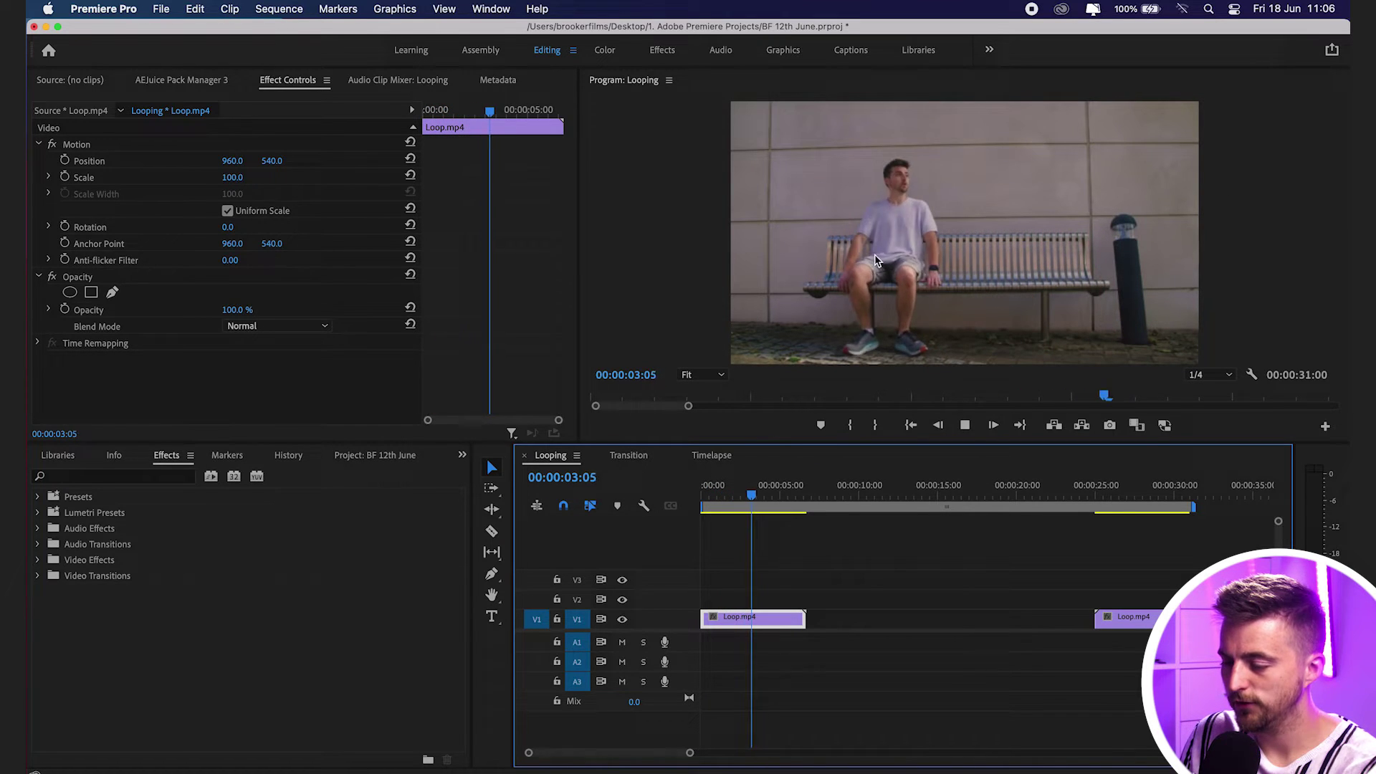
key(space)
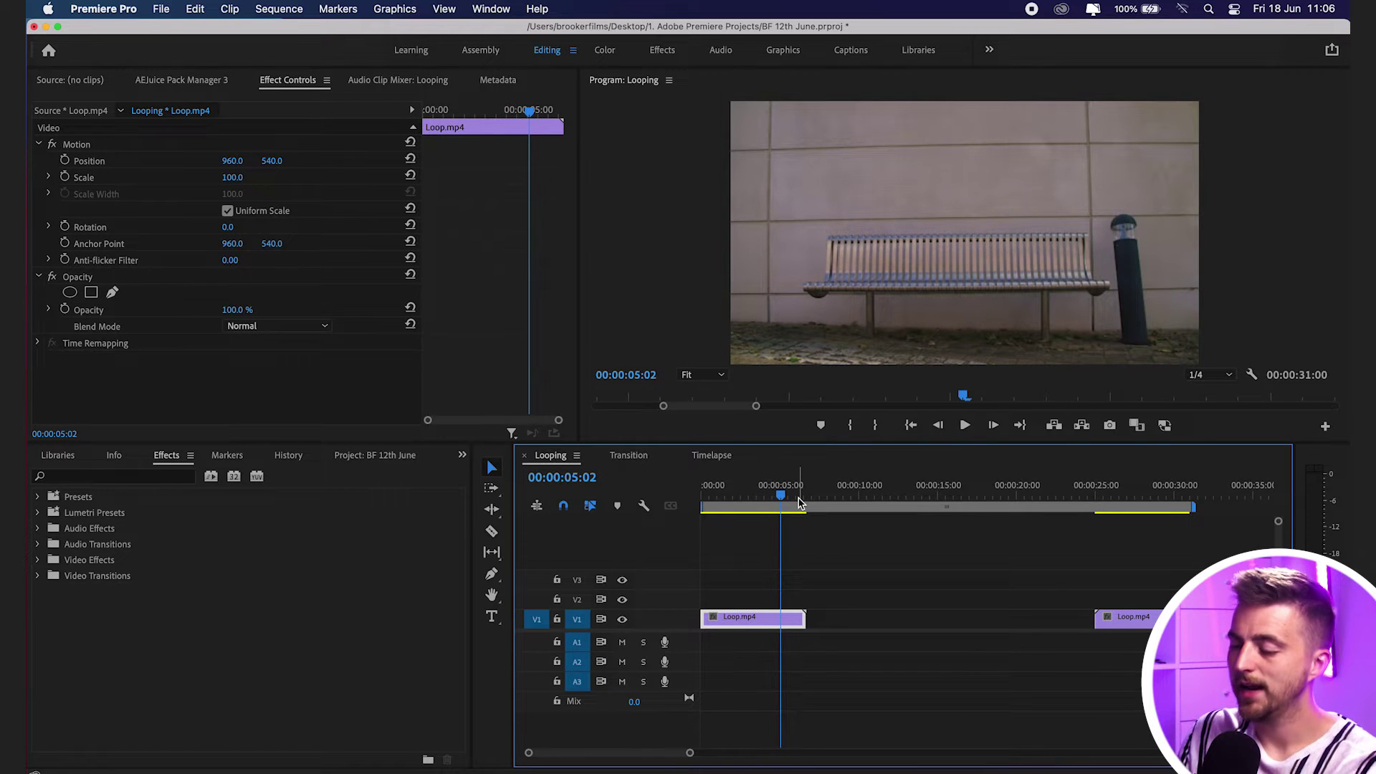
mouse_move(766, 495)
mouse_down()
mouse_move(720, 493)
mouse_move(744, 495)
mouse_up()
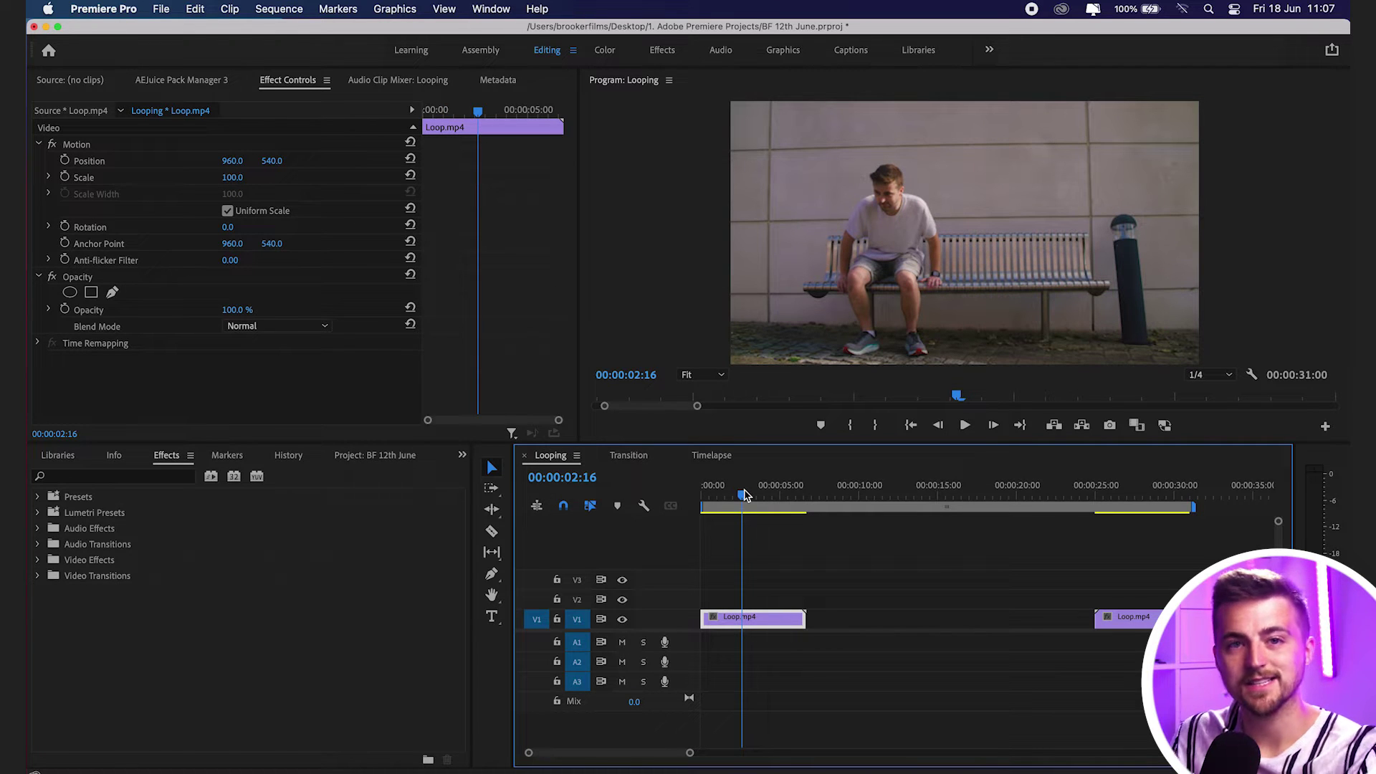
Select the first Loop.mp4 clip, scrub to the man walking past, and drag the divider to enlarge the monitors
click(765, 622)
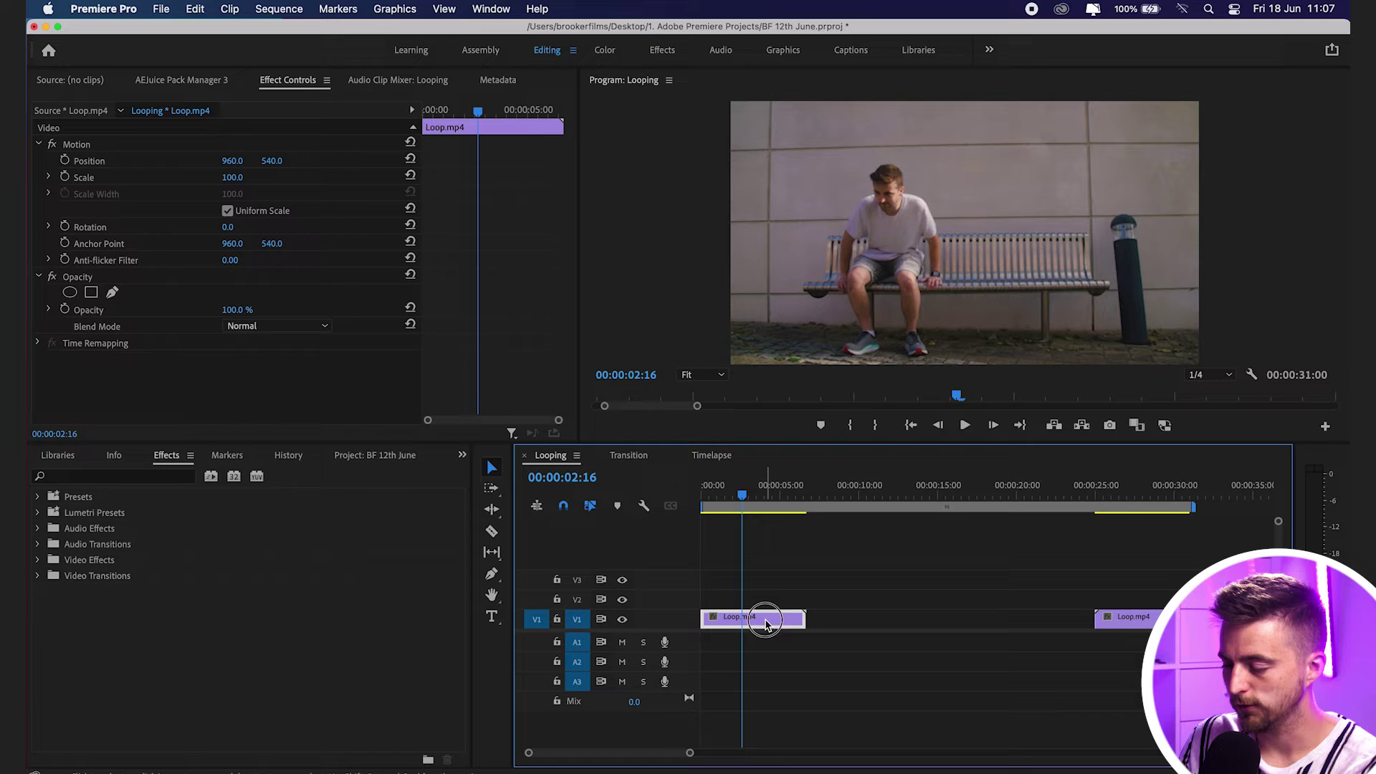
click(741, 469)
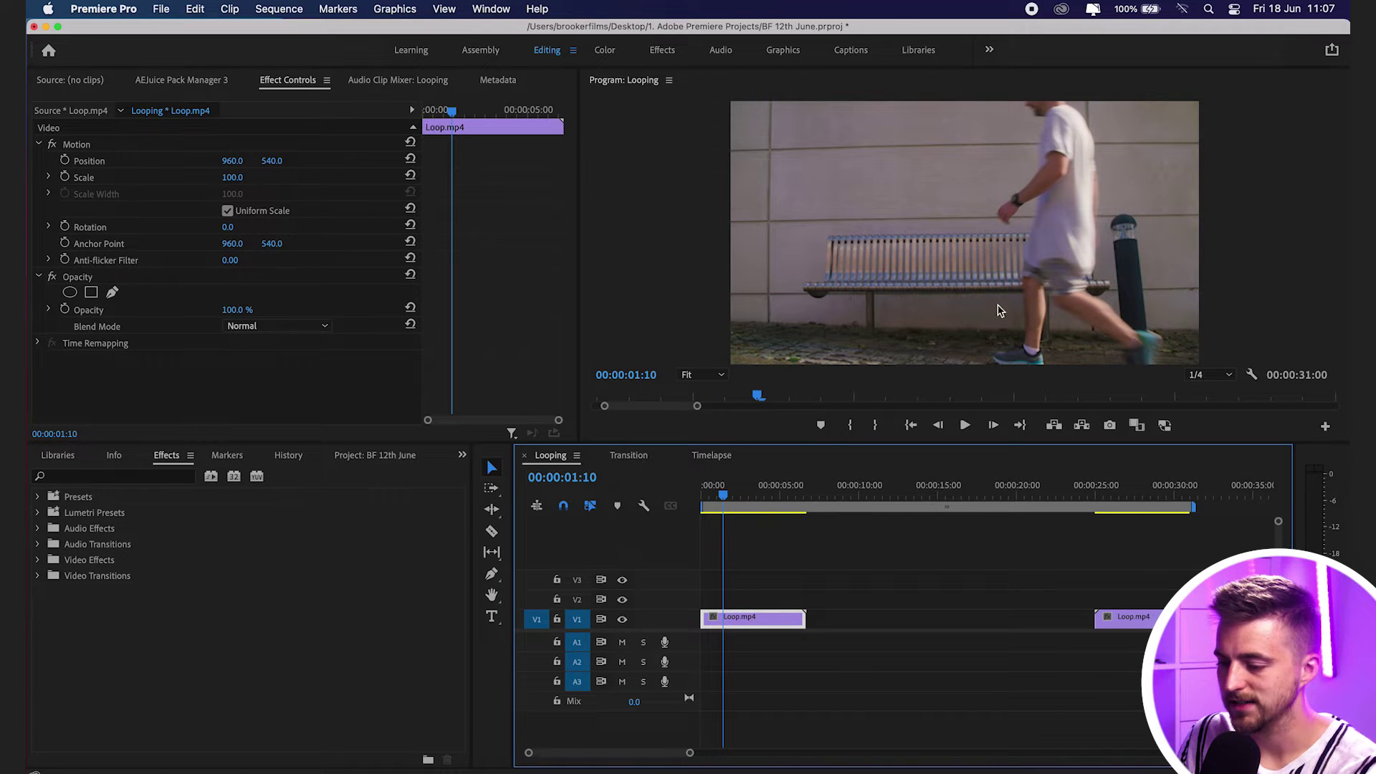
key(Left)
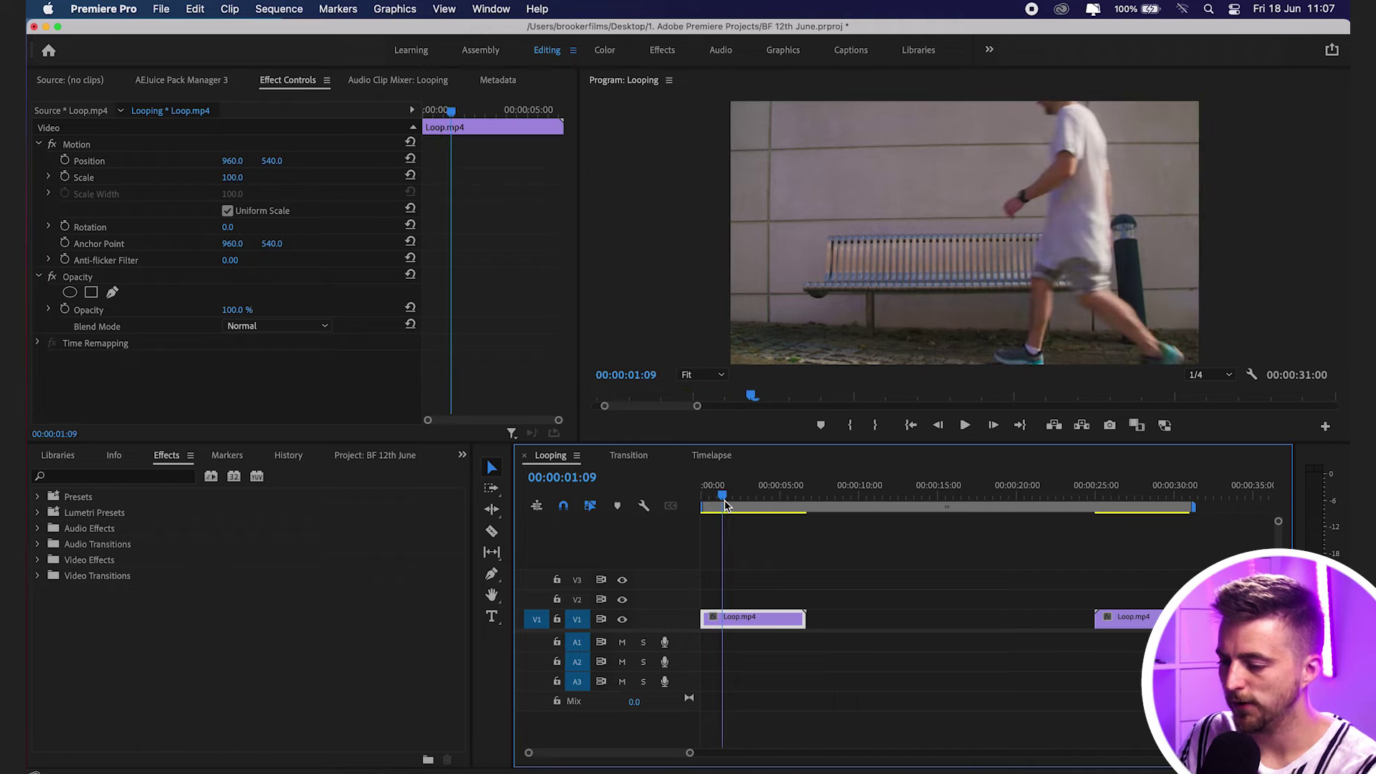
mouse_move(725, 506)
mouse_down()
mouse_move(778, 496)
mouse_move(743, 496)
mouse_up()
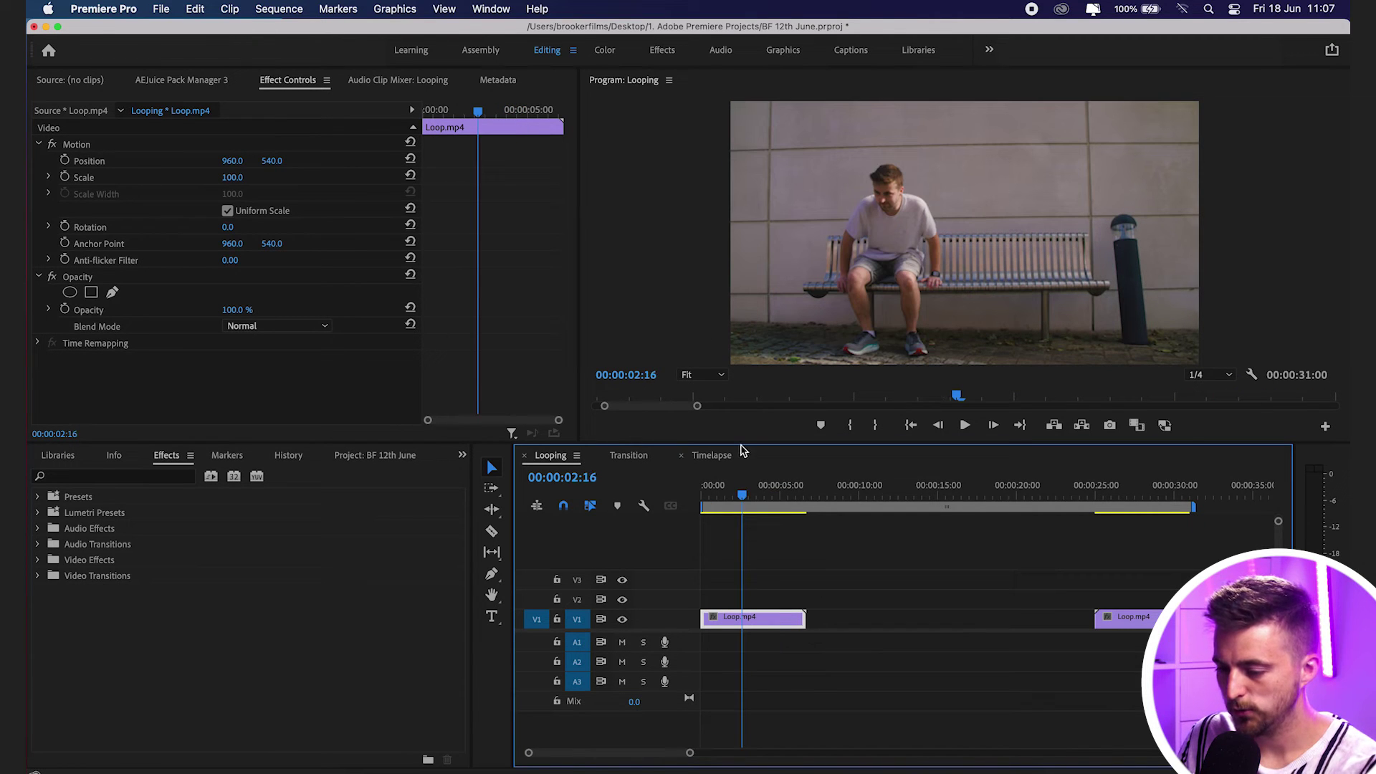
drag(739, 445, 720, 514)
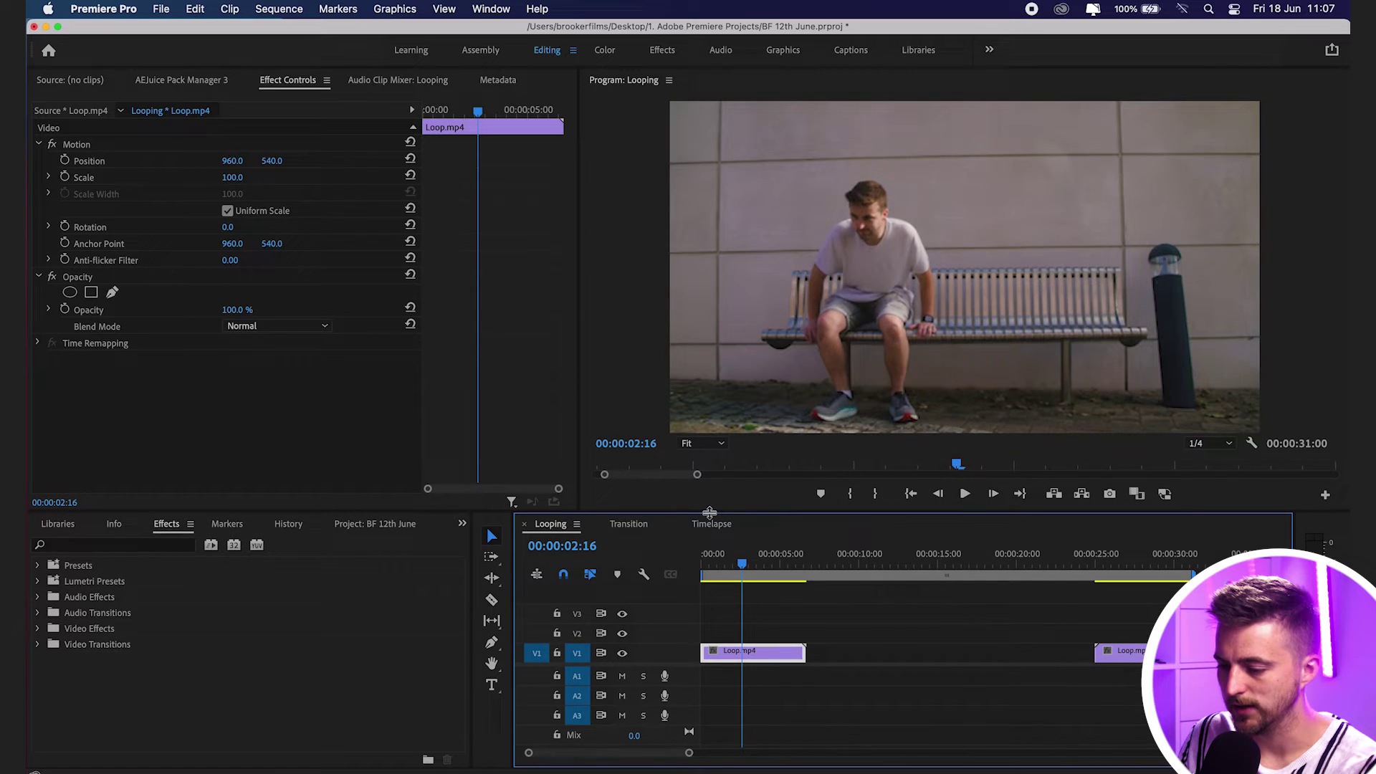
drag(726, 564, 716, 563)
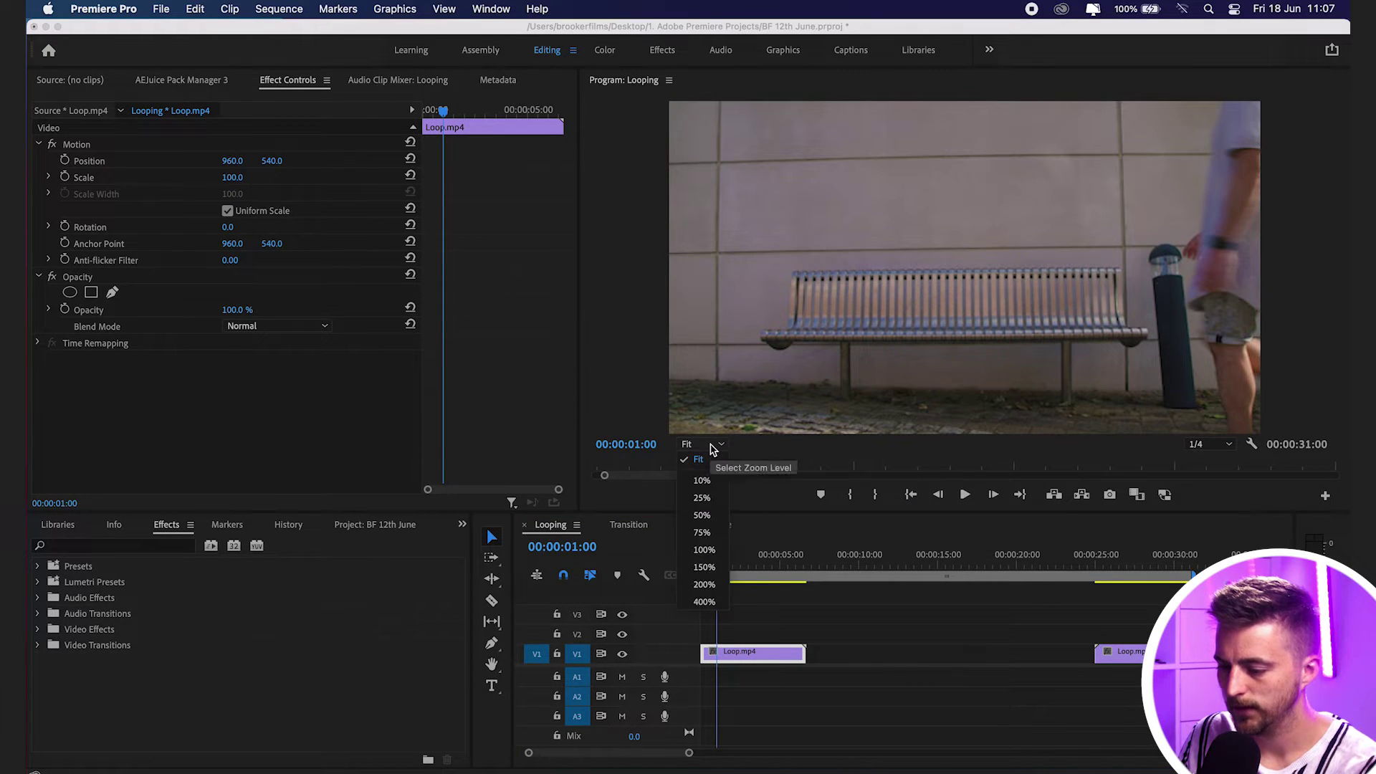
Set the Program monitor to 50% and add a freehand mask to the clip's Opacity
click(709, 445)
click(700, 515)
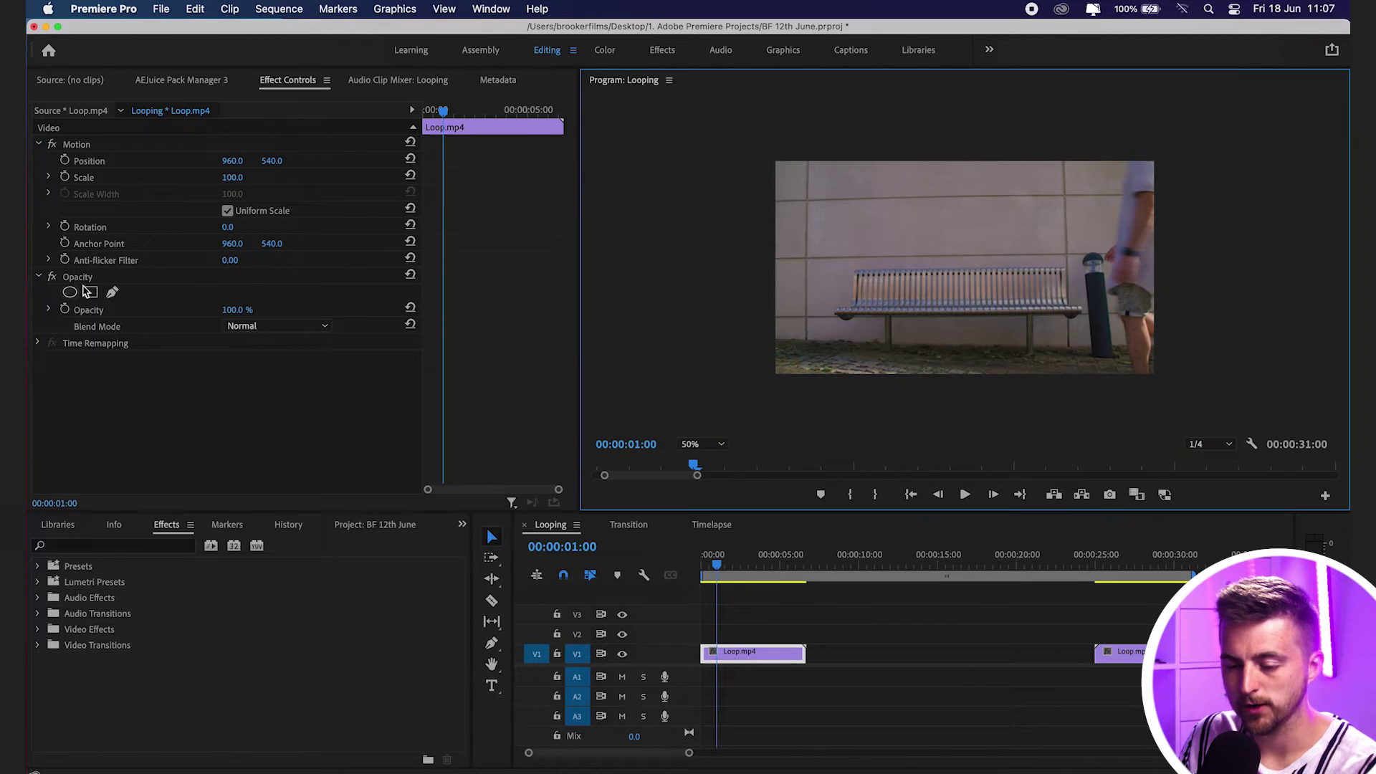
click(79, 278)
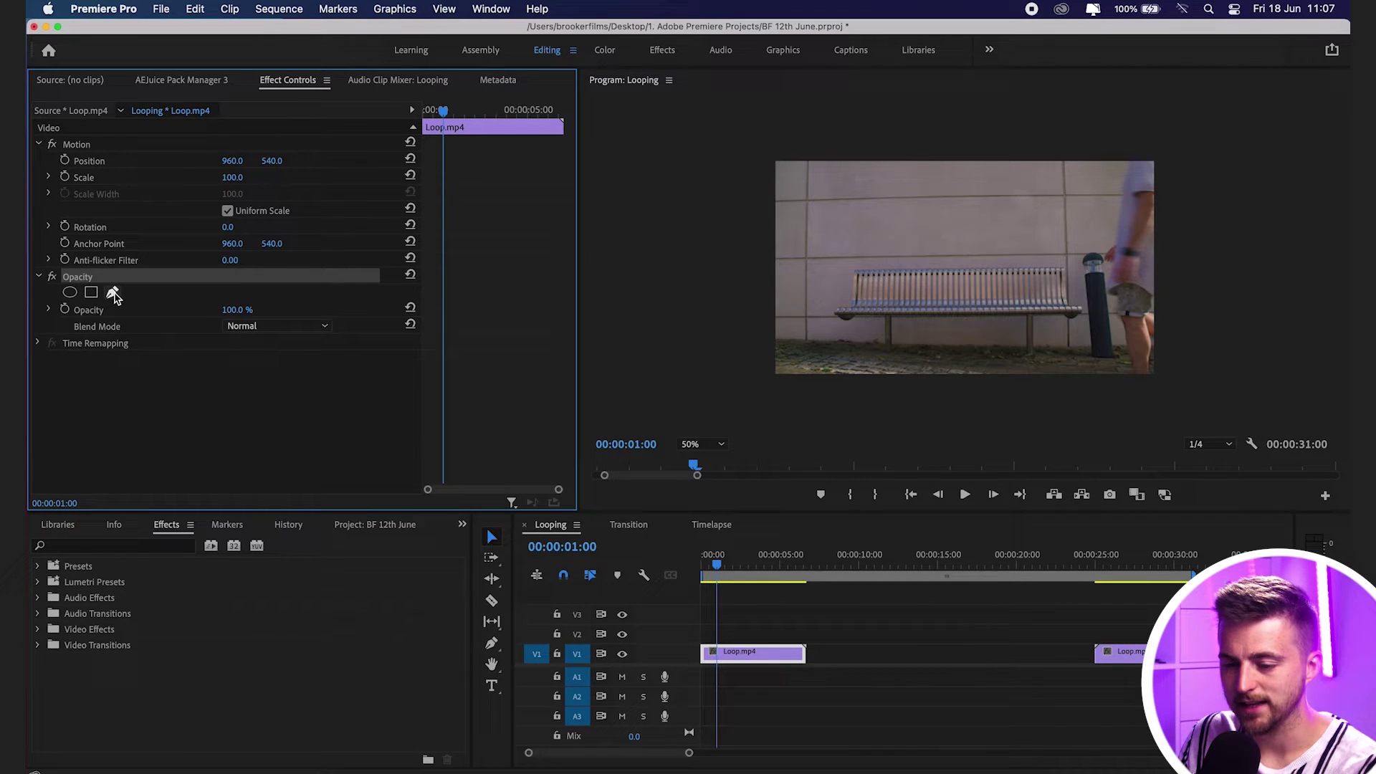
click(113, 293)
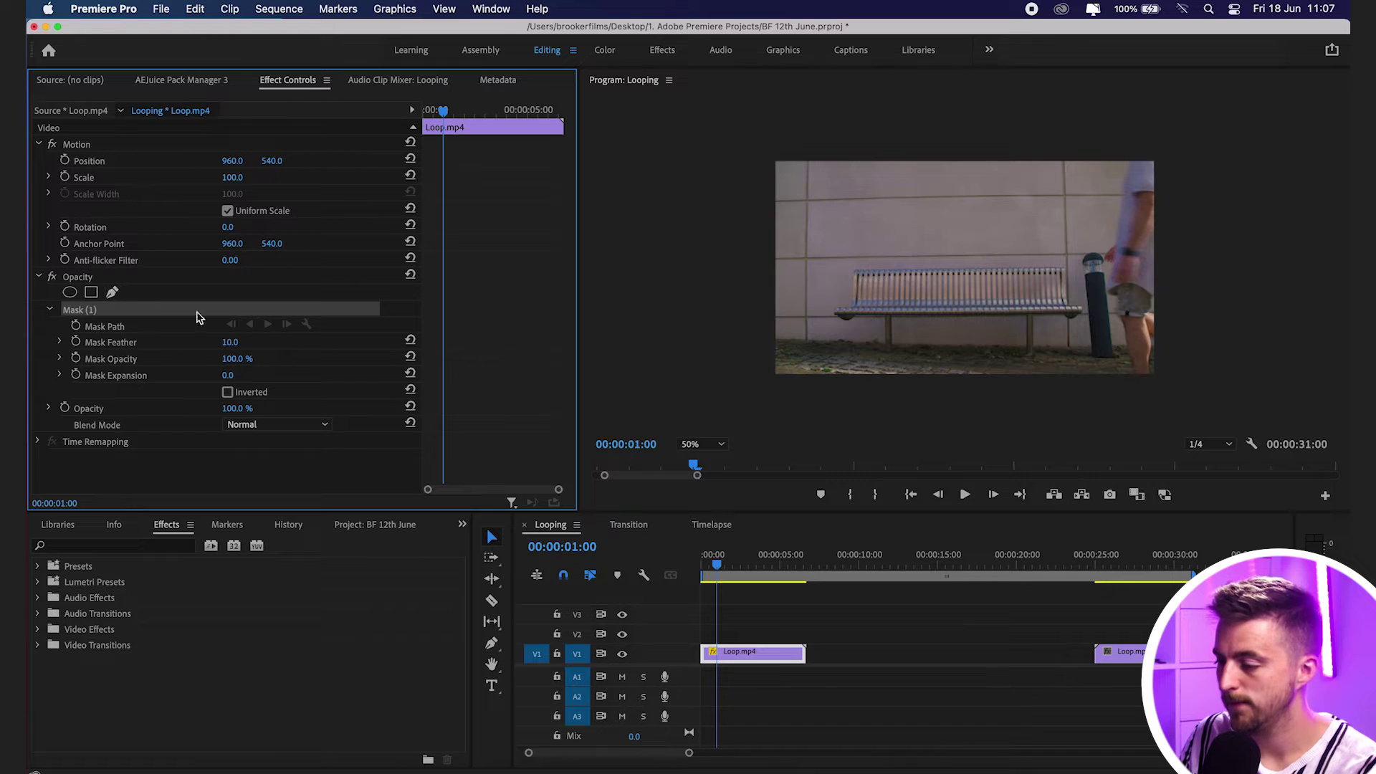
Draw a closed mask around the man and enable the Mask Path keyframe at 1 second
click(1070, 133)
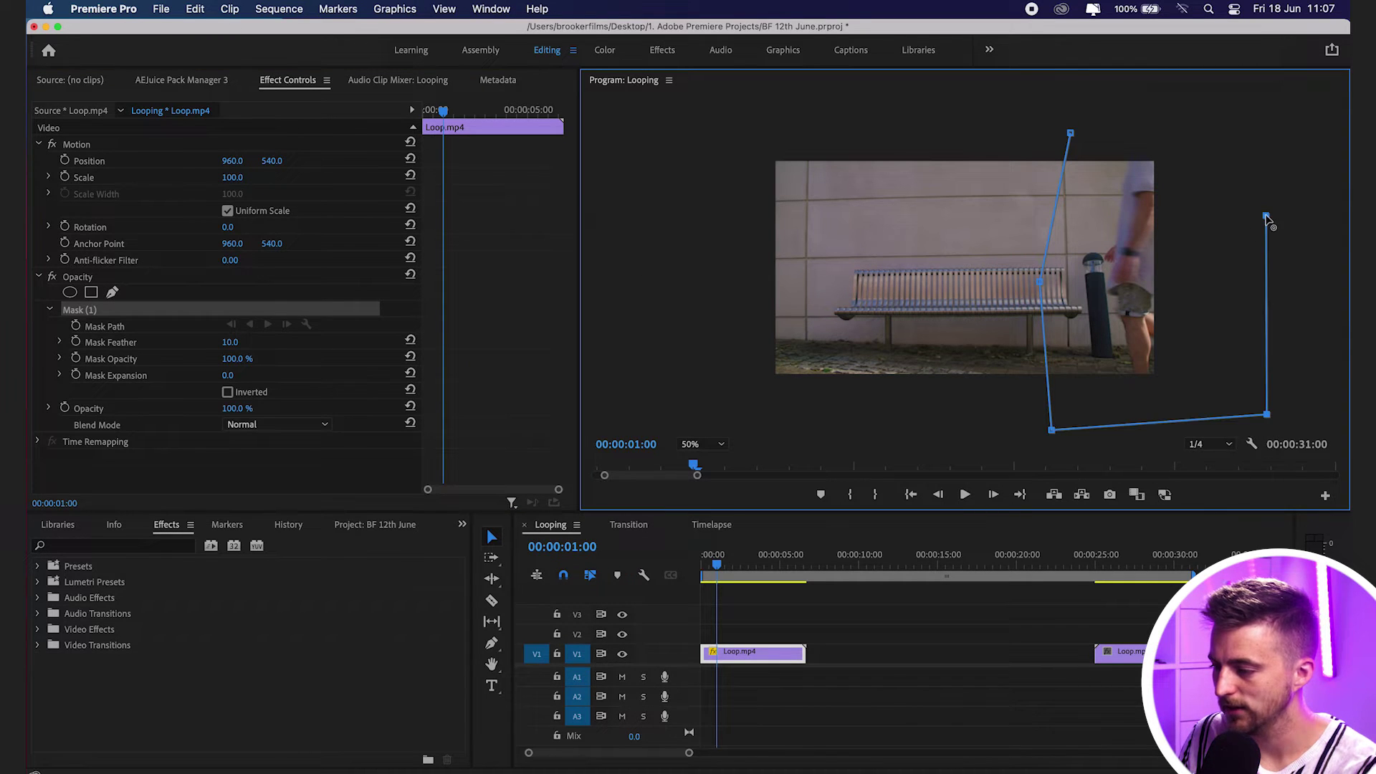
click(1071, 134)
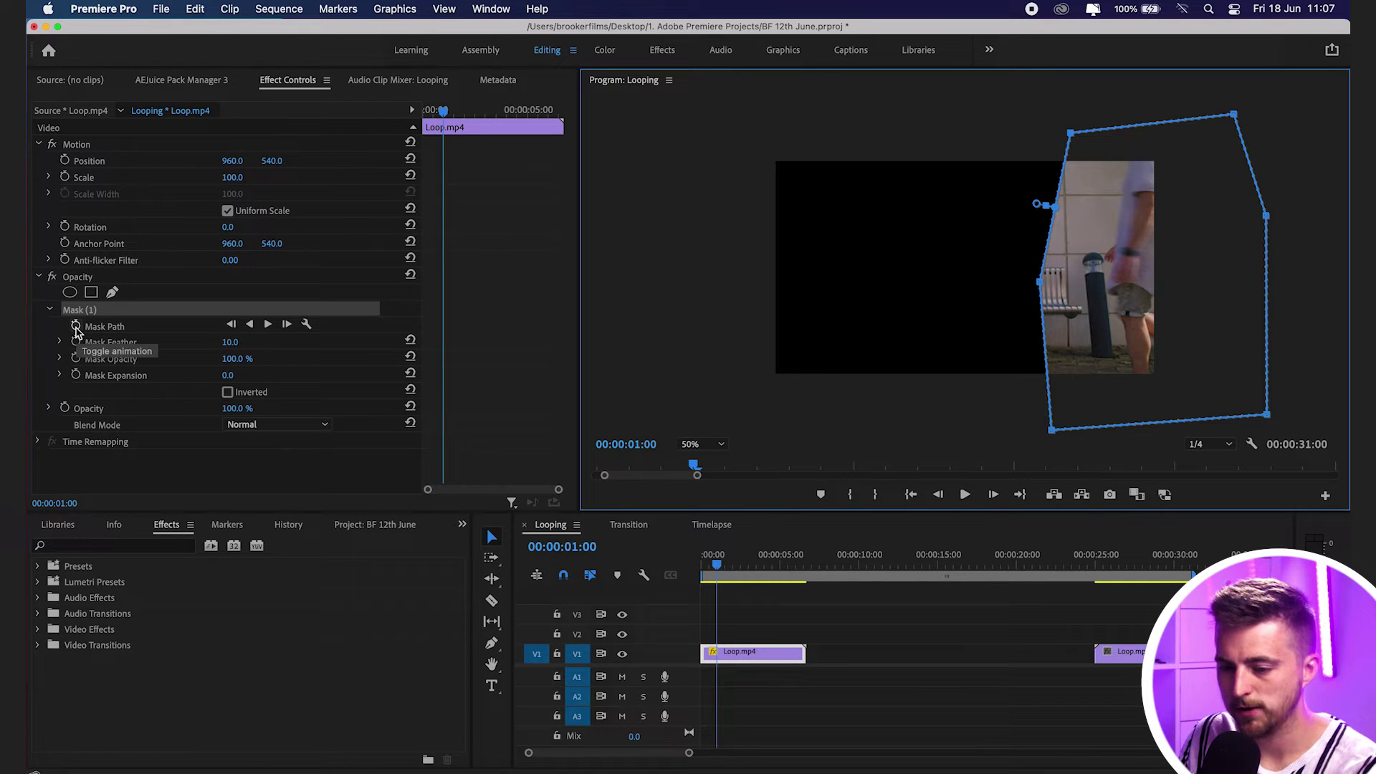
click(76, 327)
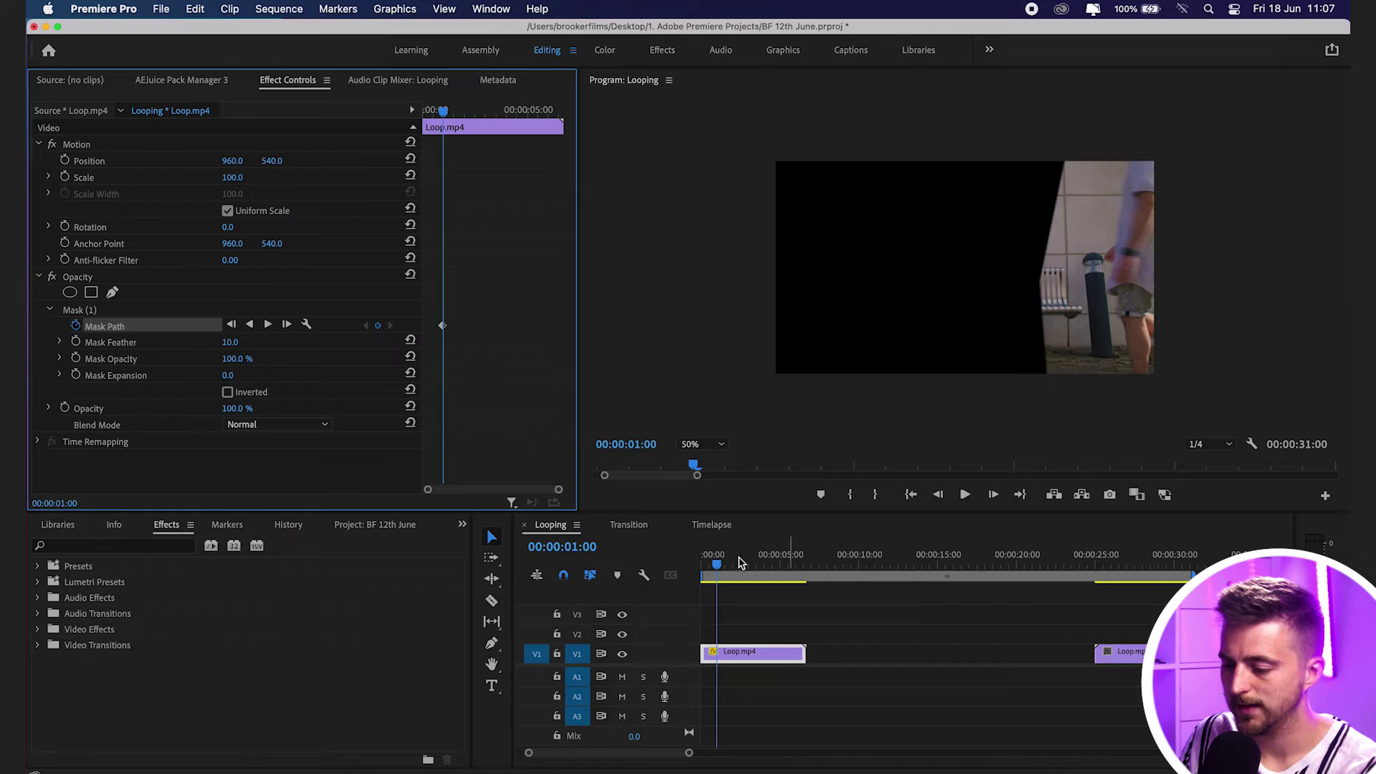
At 1:14, move the mask over the man near centre, then follow him as he sits down
click(737, 567)
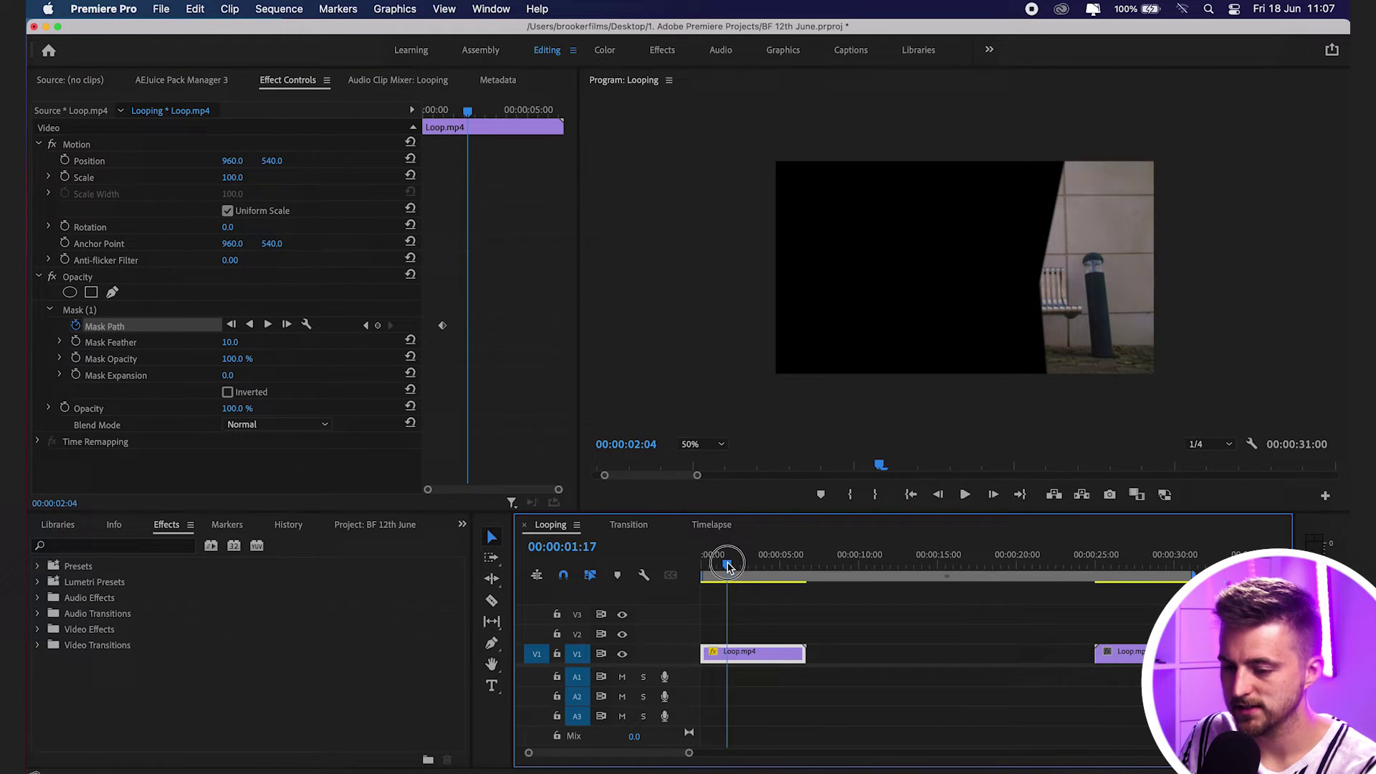
drag(728, 567, 725, 567)
click(83, 310)
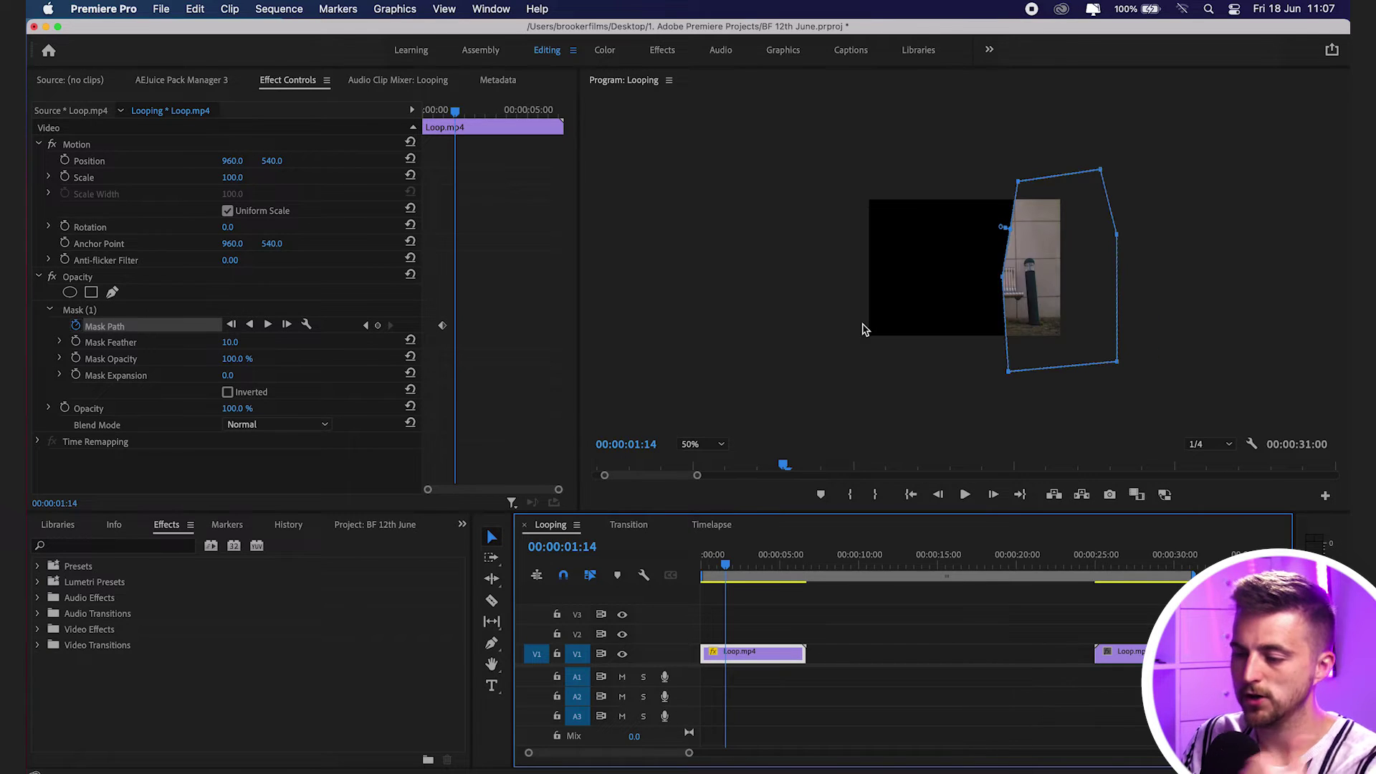
drag(889, 253, 935, 244)
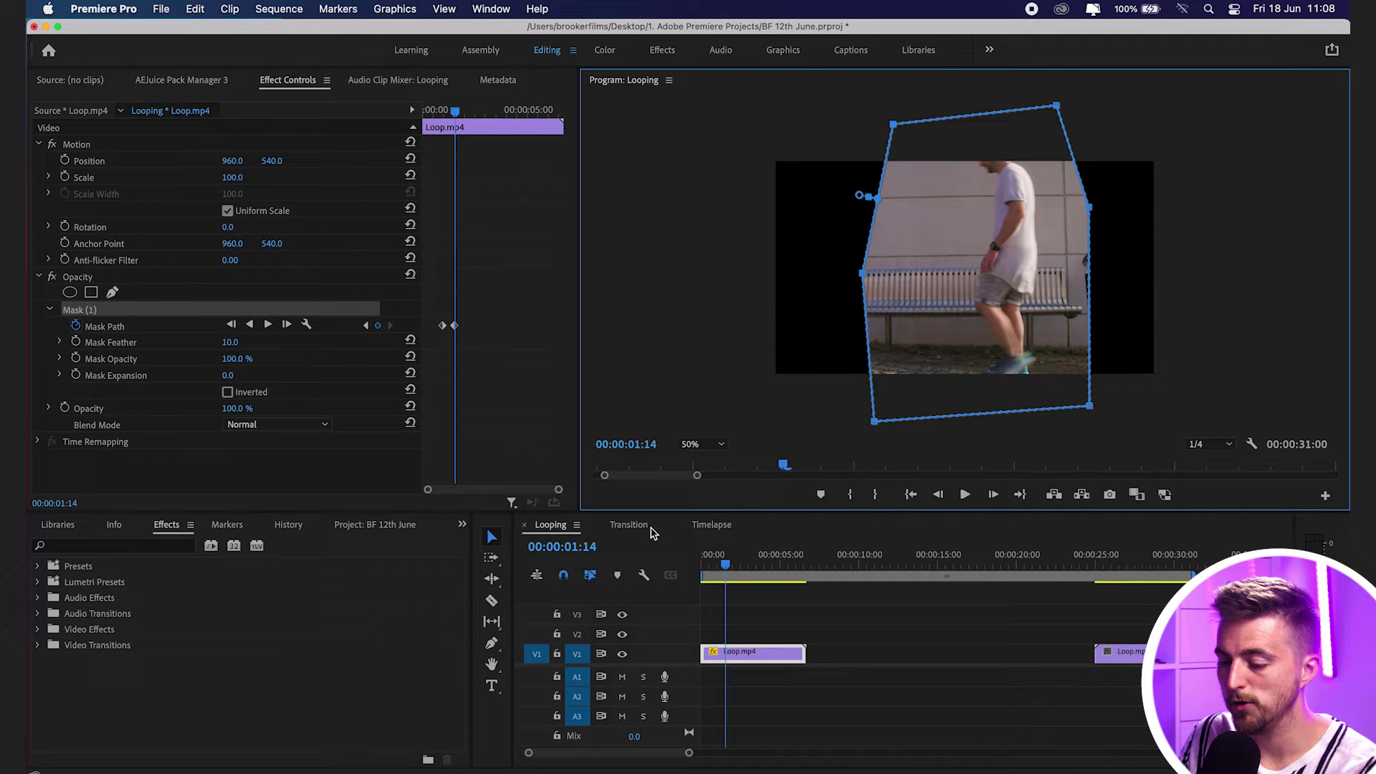
click(741, 565)
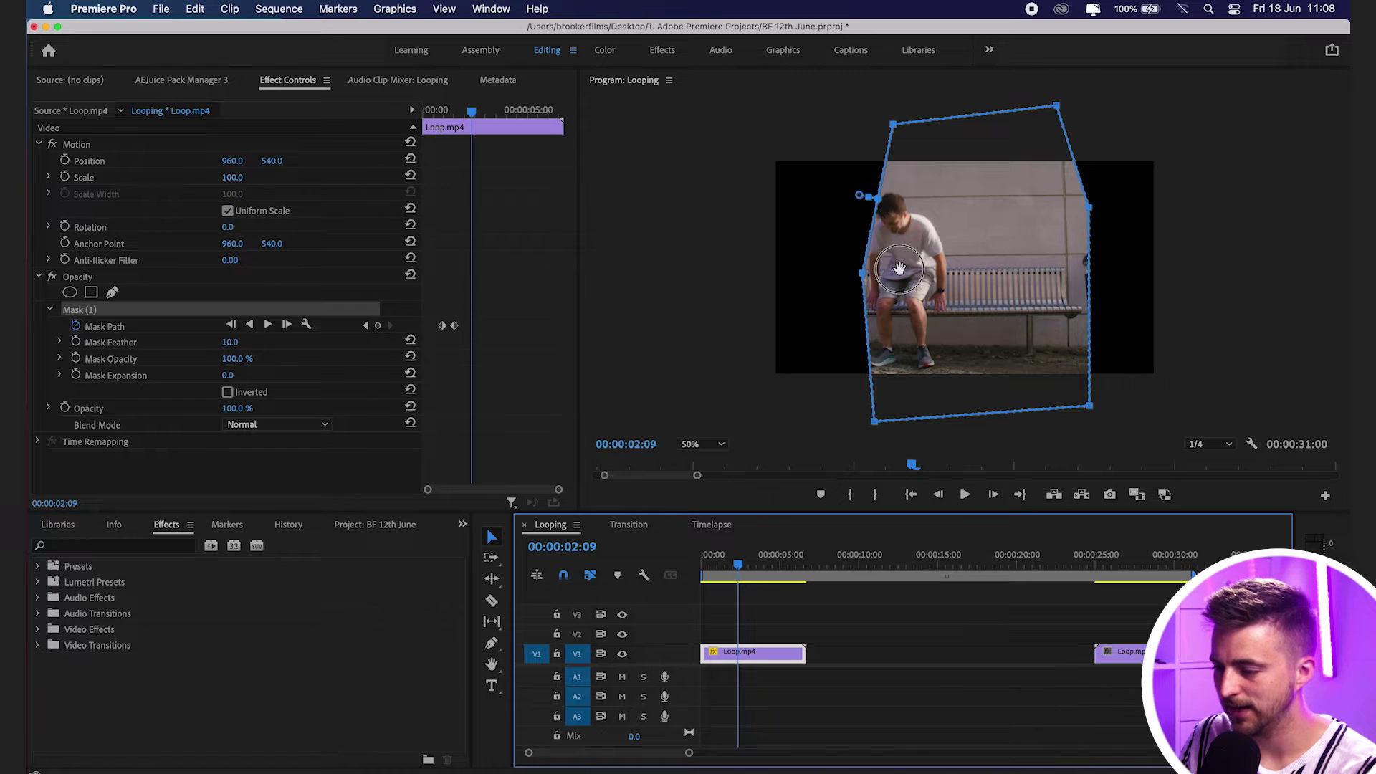
click(900, 268)
drag(907, 269, 907, 269)
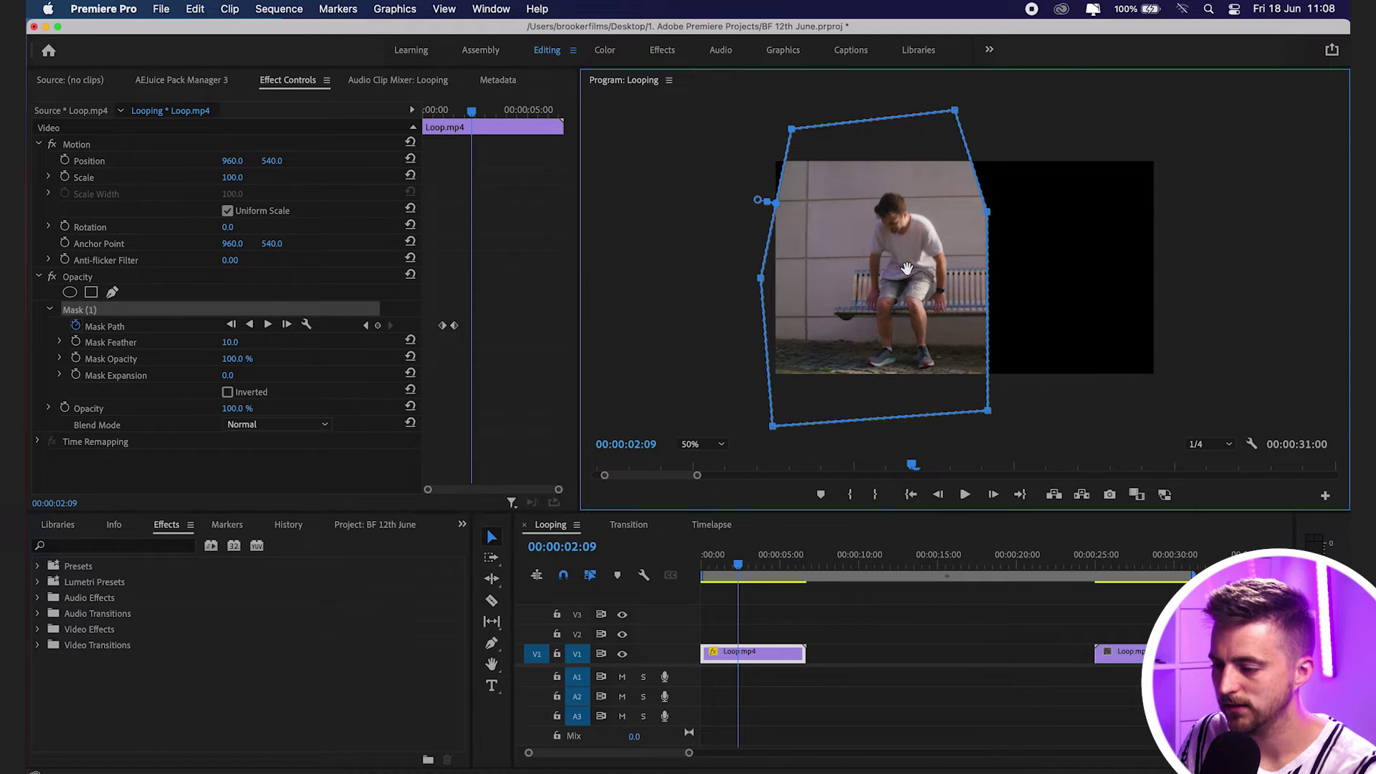
Add a Mask Path keyframe at about 3:15
click(755, 565)
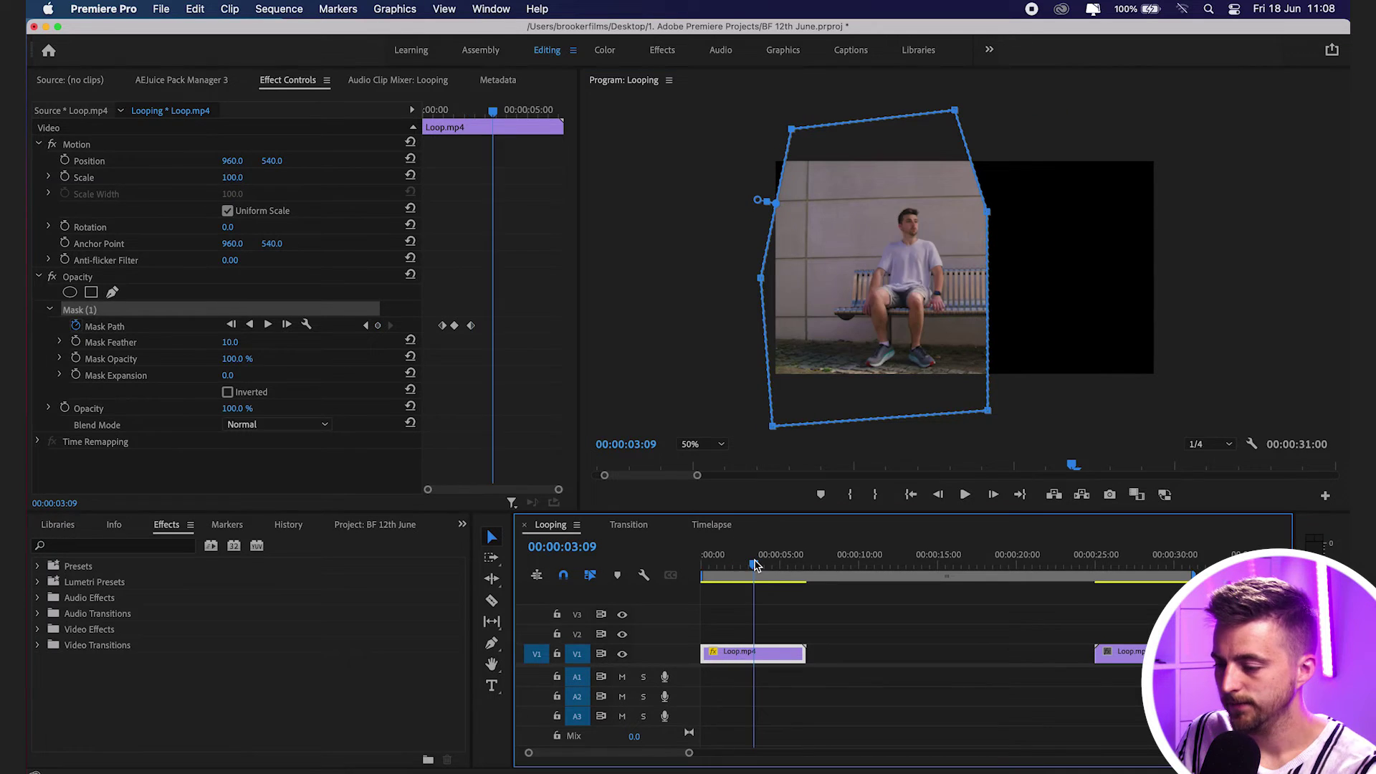
click(772, 565)
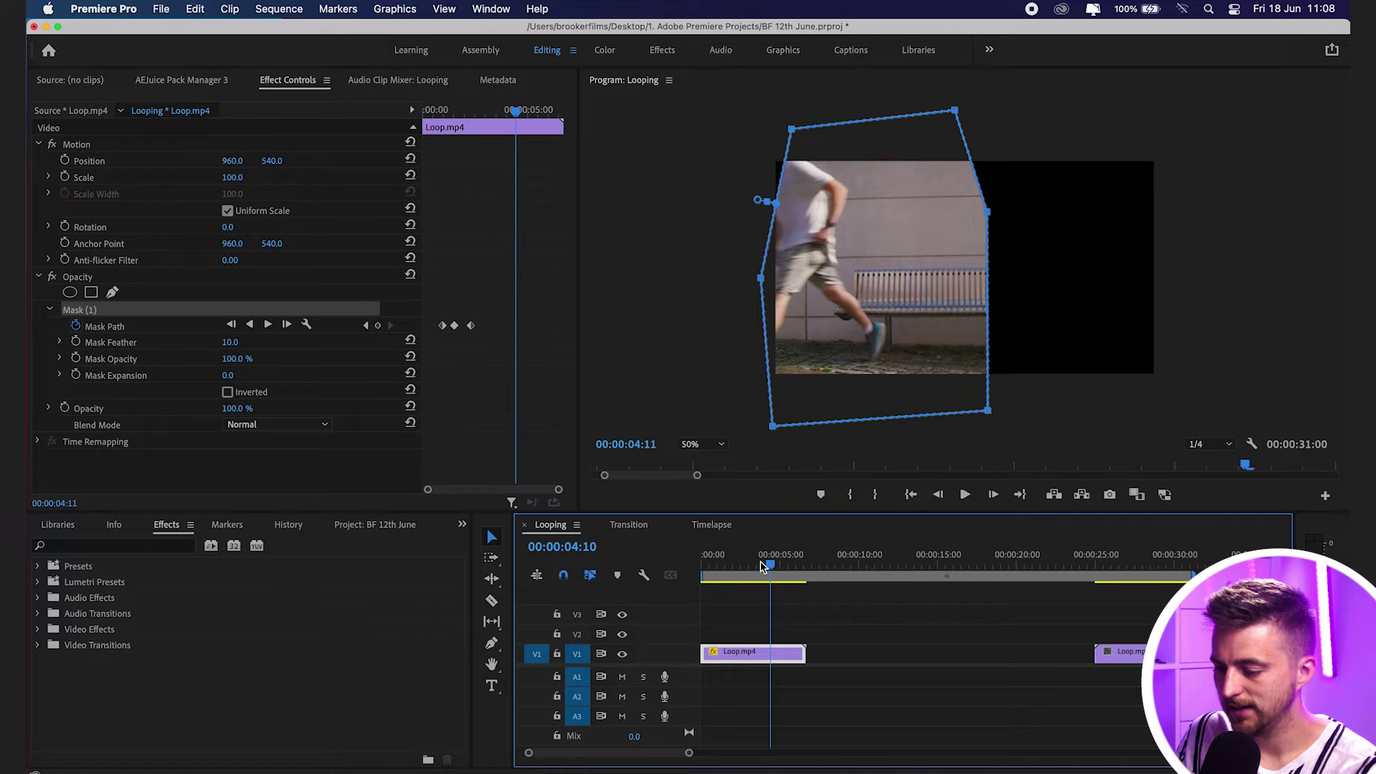
click(760, 565)
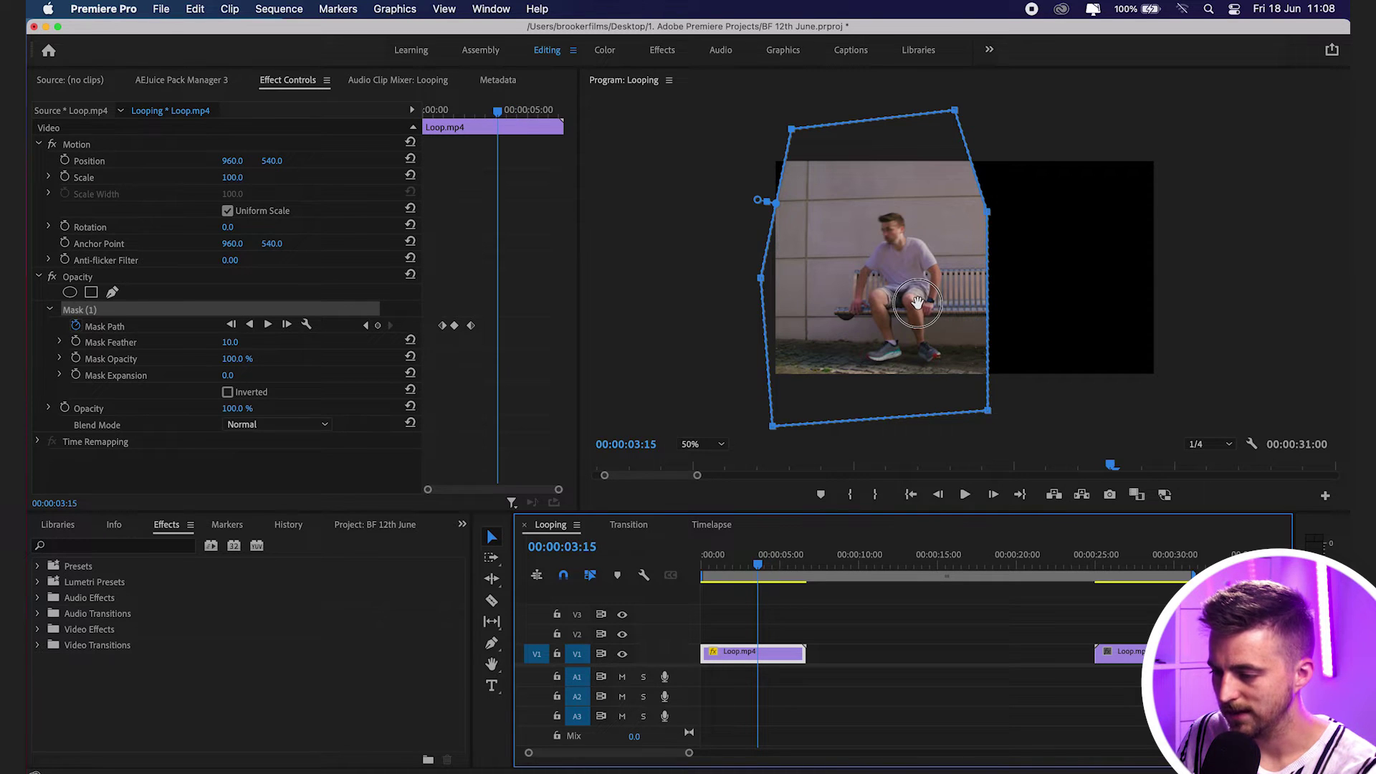
click(917, 302)
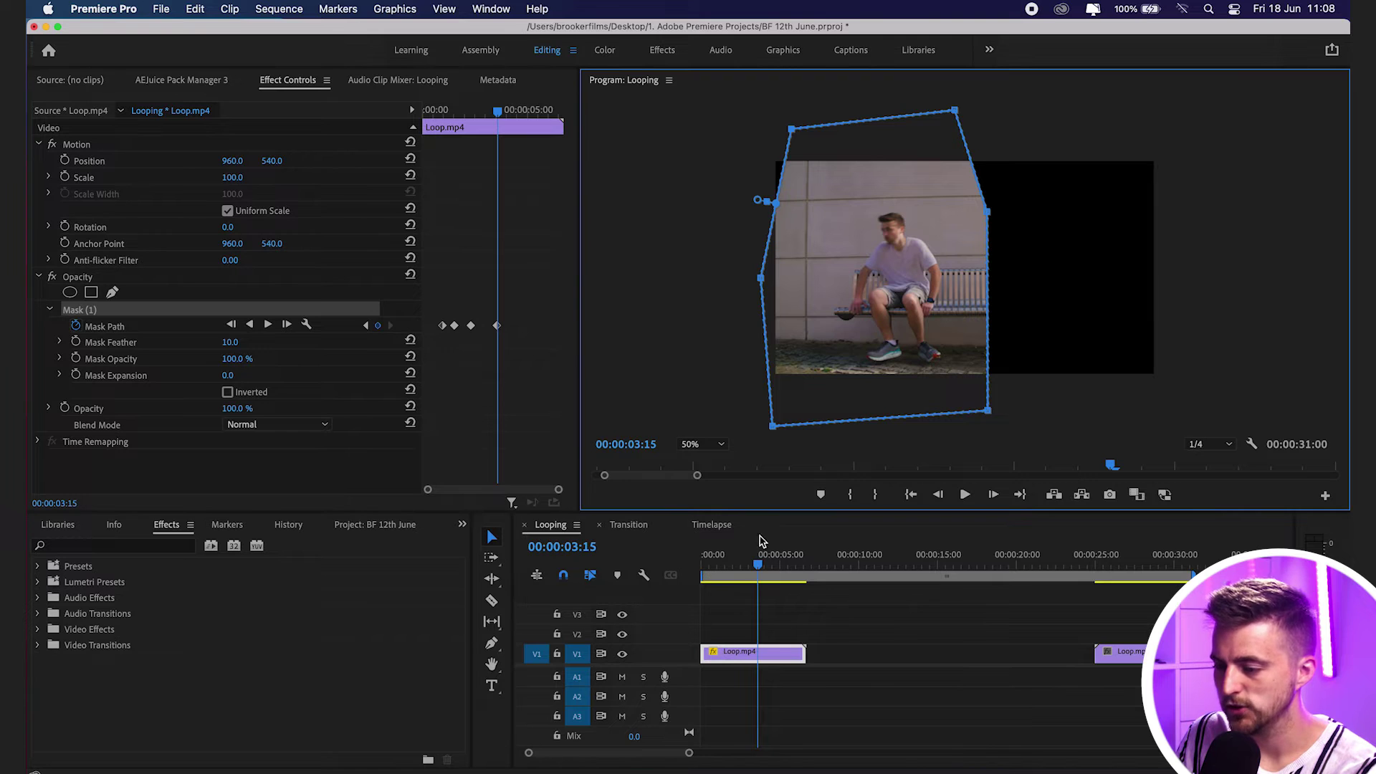
Slide the mask left at 4:04, 4:16 and a later frame as the man leaves
click(767, 566)
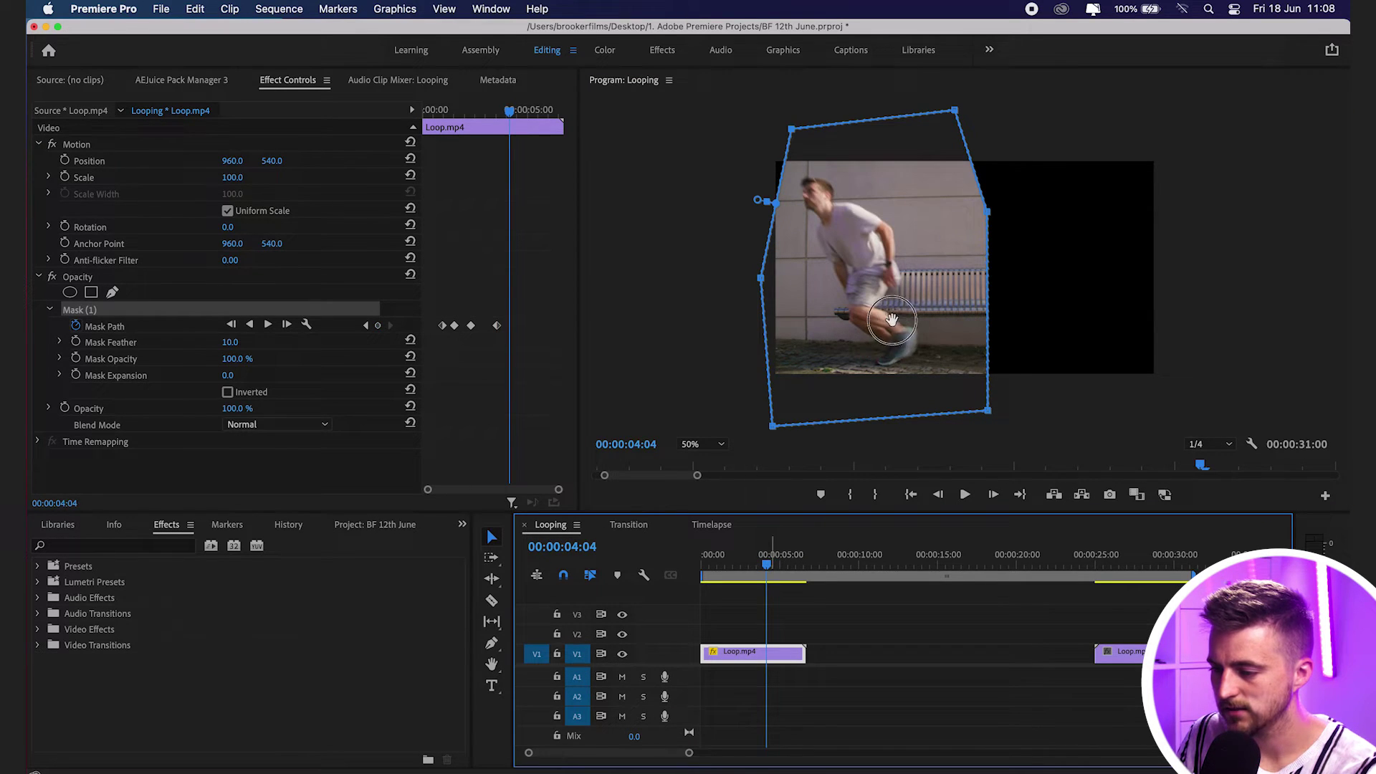
drag(892, 319, 863, 313)
key(Right)
key(Right)
key(Right)
key(Right)
key(Right)
key(Right)
key(Right)
key(Right)
key(Right)
key(Right)
key(Right)
key(Right)
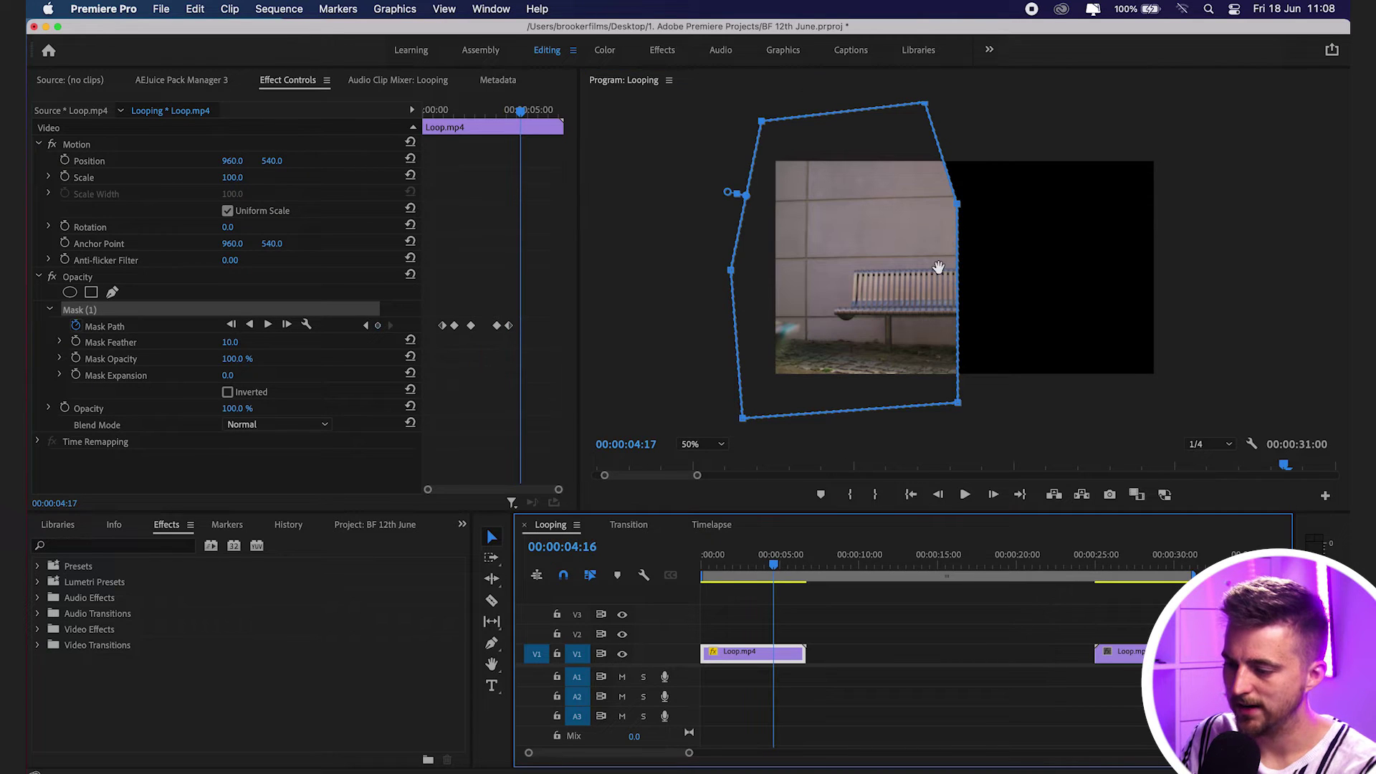
drag(810, 262, 683, 258)
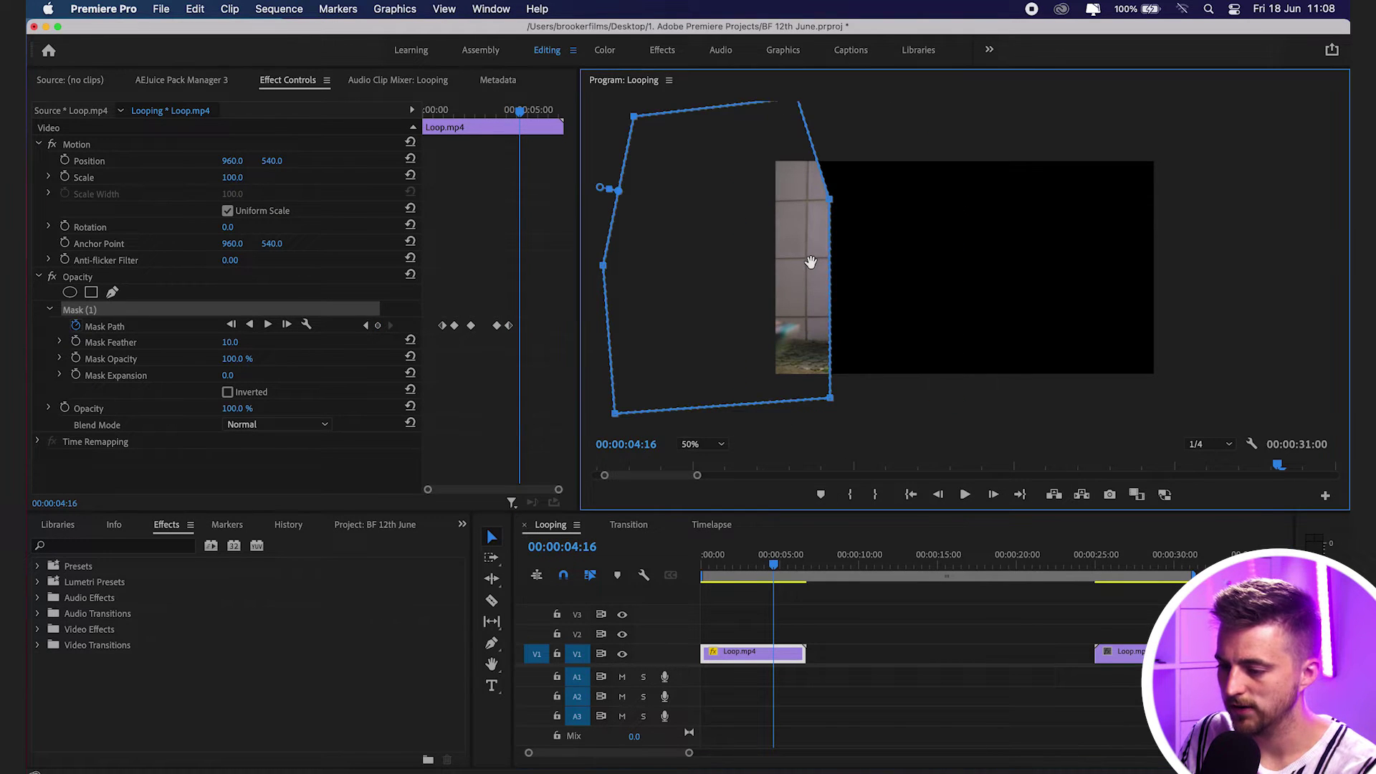
key(Right)
key(Right)
key(Right)
key(Right)
key(Right)
key(Right)
key(Right)
key(Right)
key(Right)
key(Right)
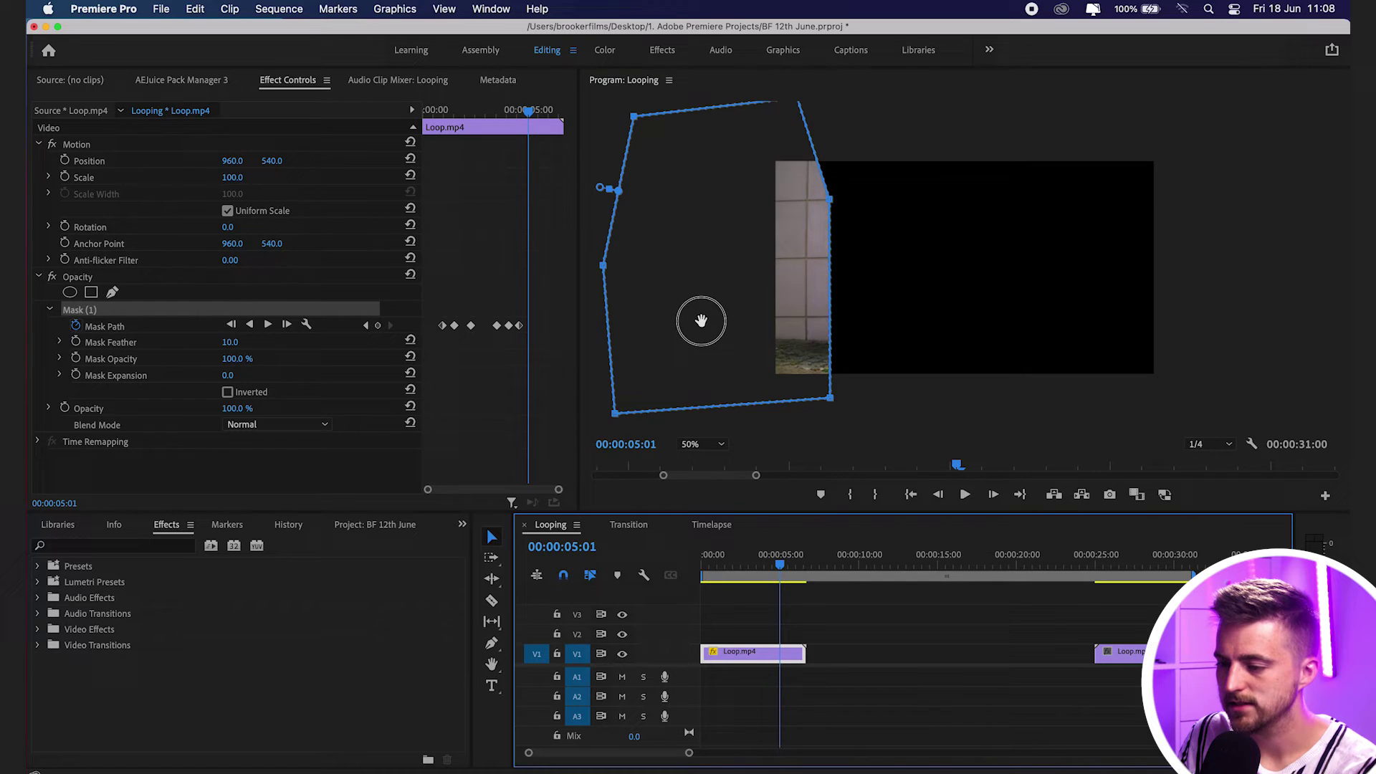
drag(700, 320, 604, 319)
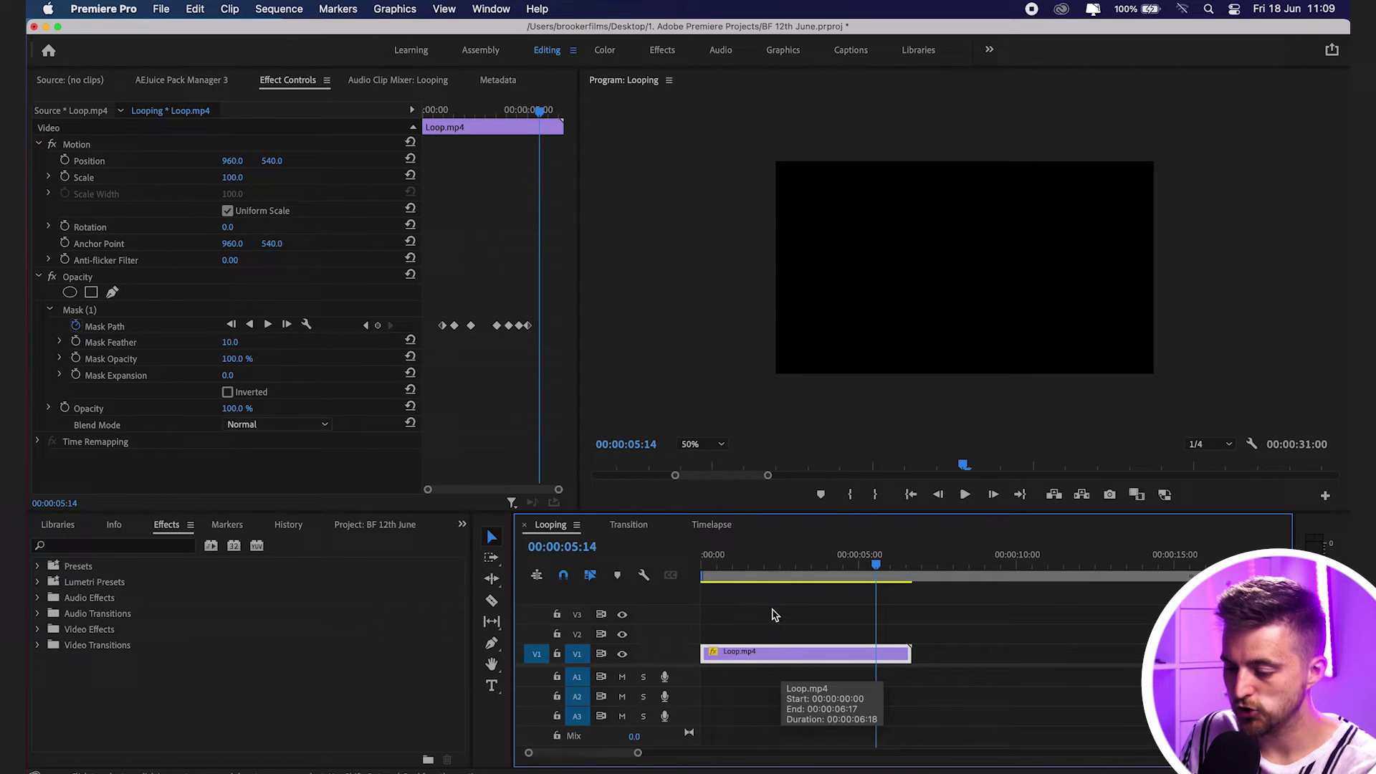
From the sequence start, duplicate the masked V1 Loop.mp4 clip onto V2
key(Home)
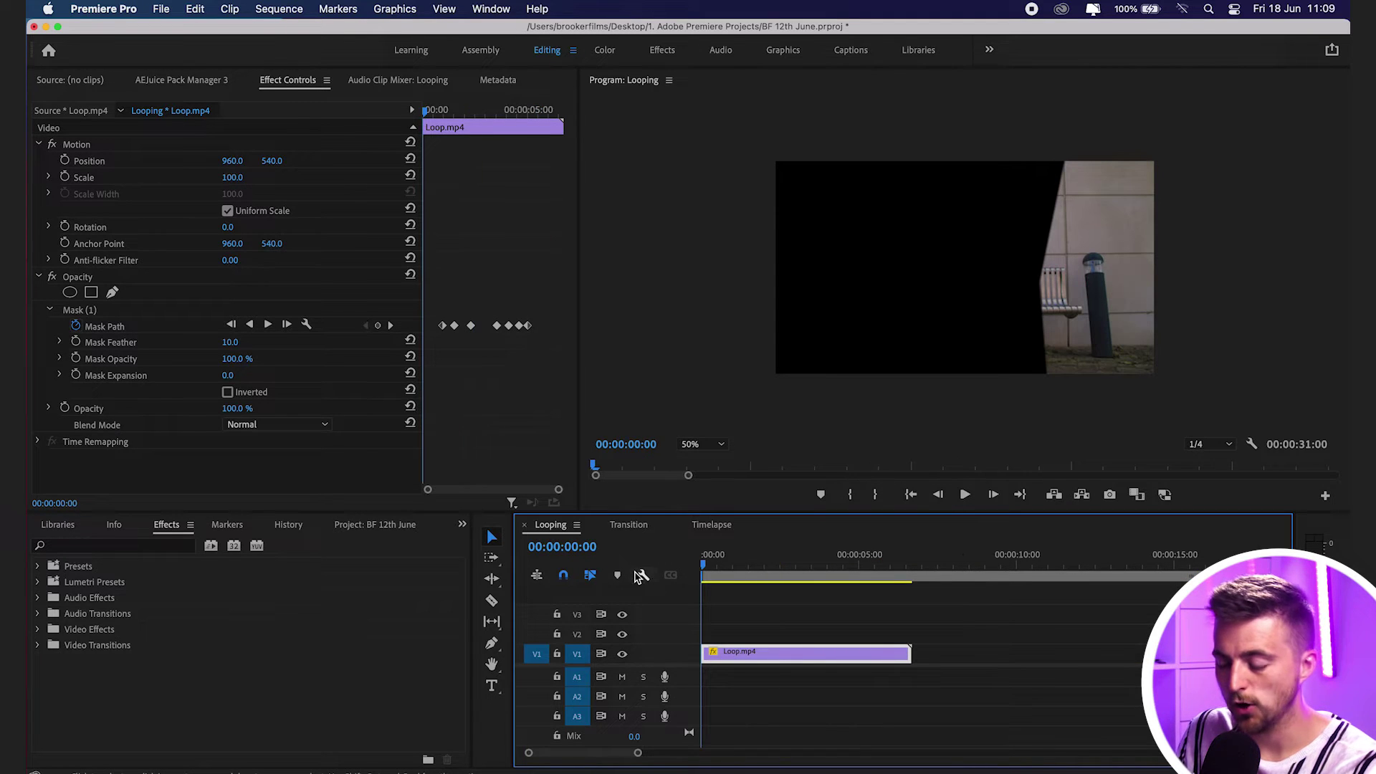
drag(801, 663, 793, 630)
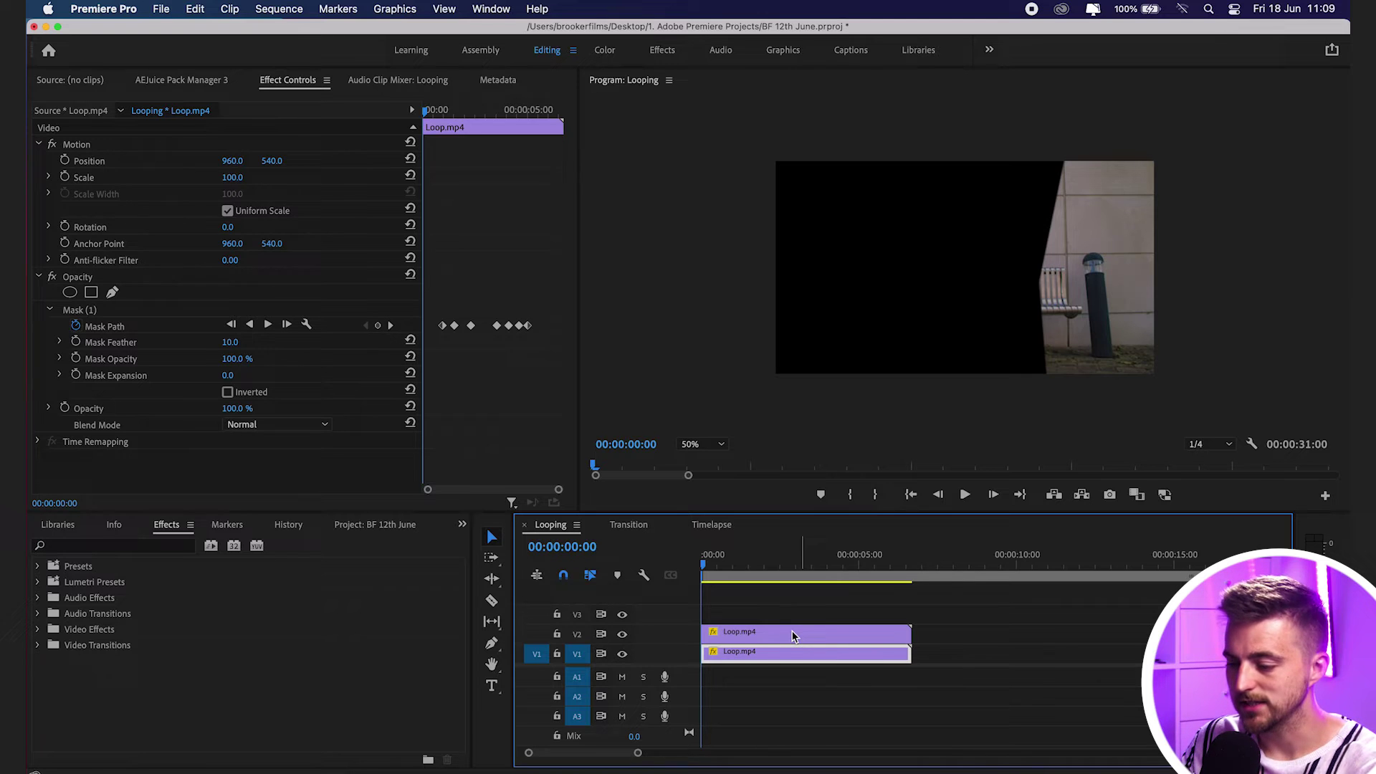
Offset the V2 copy later in time and preview the overlap
key(space)
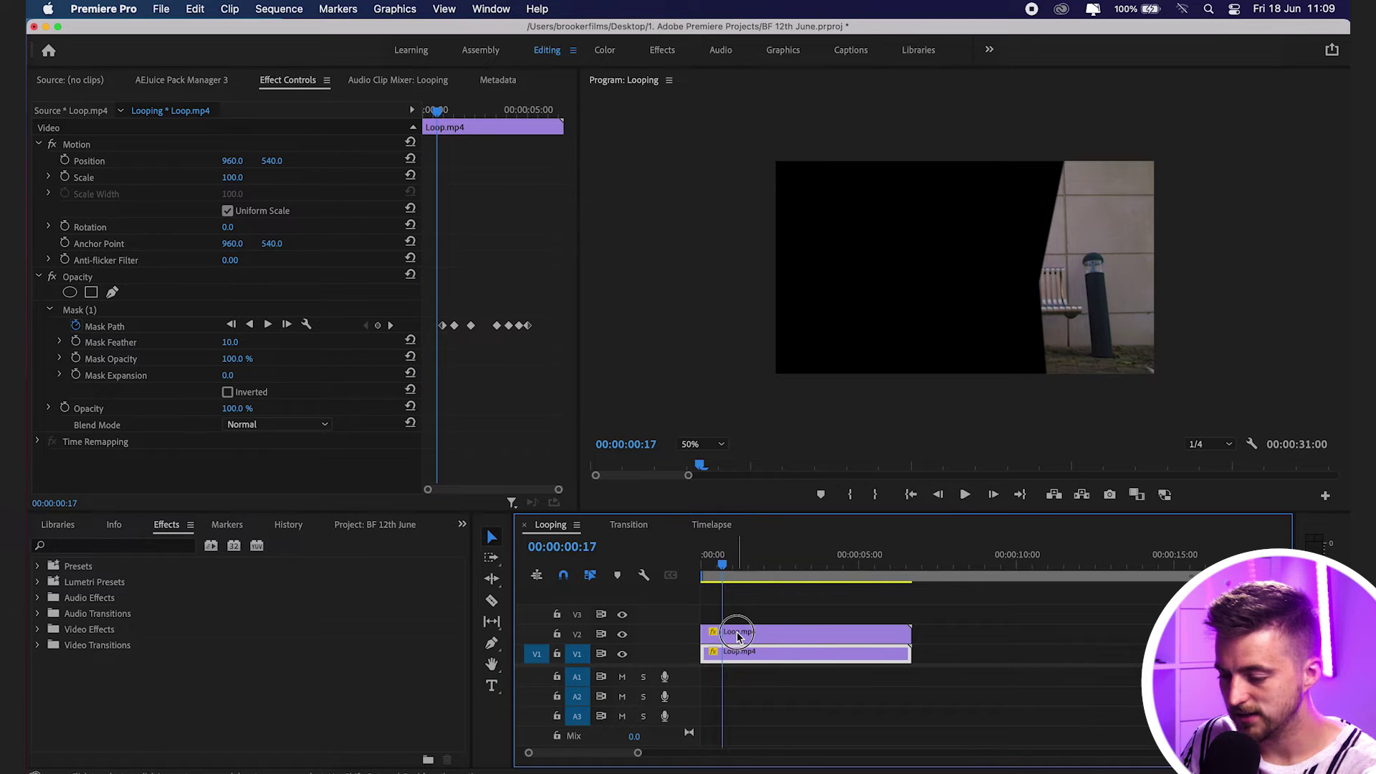
drag(738, 636, 794, 632)
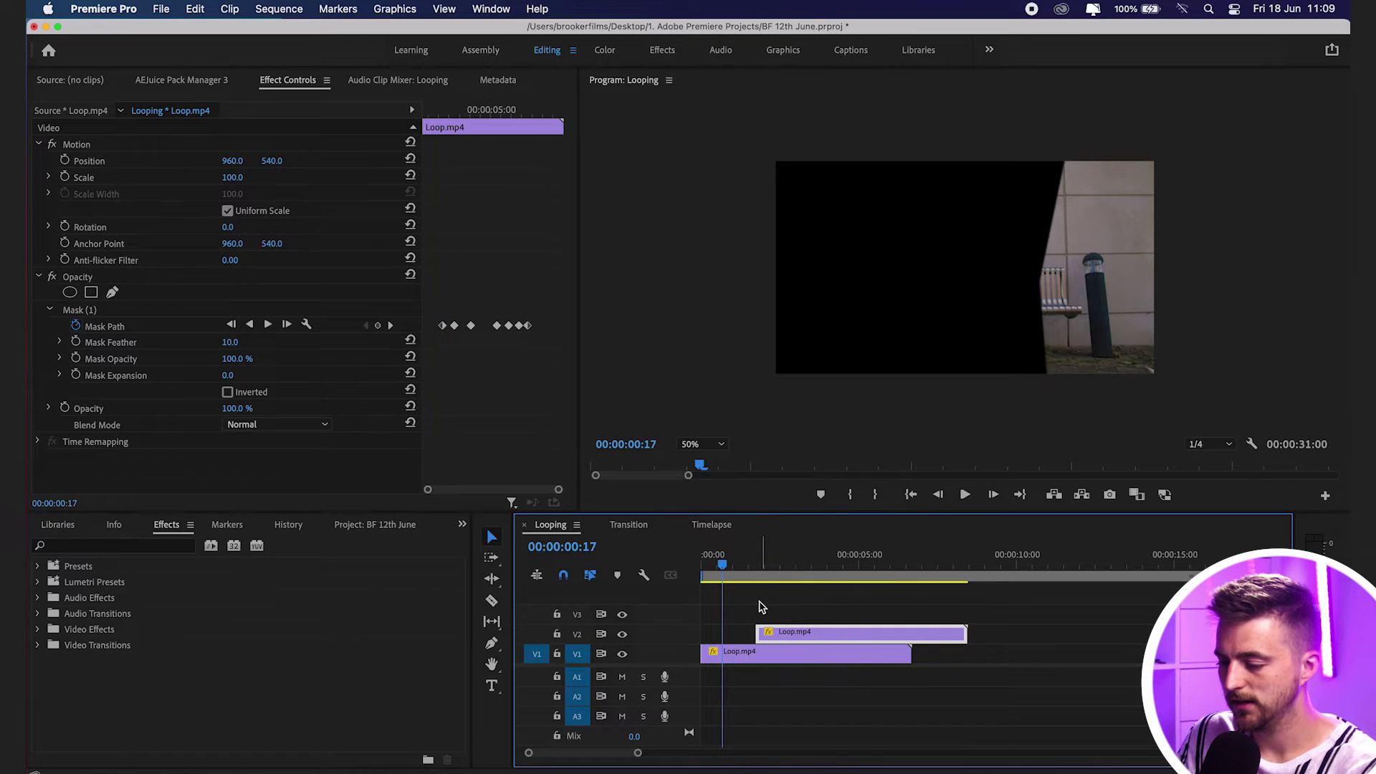
key(space)
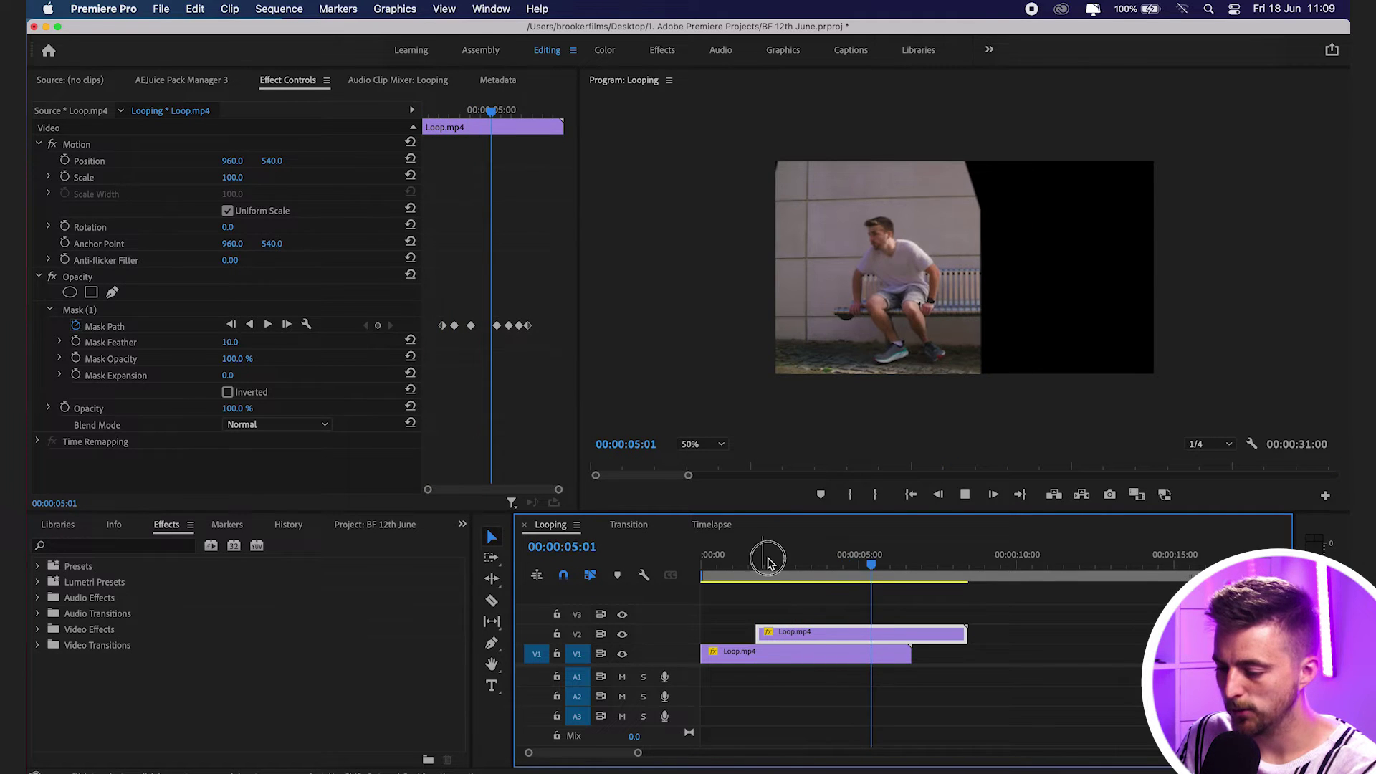
key(space)
drag(789, 564, 752, 565)
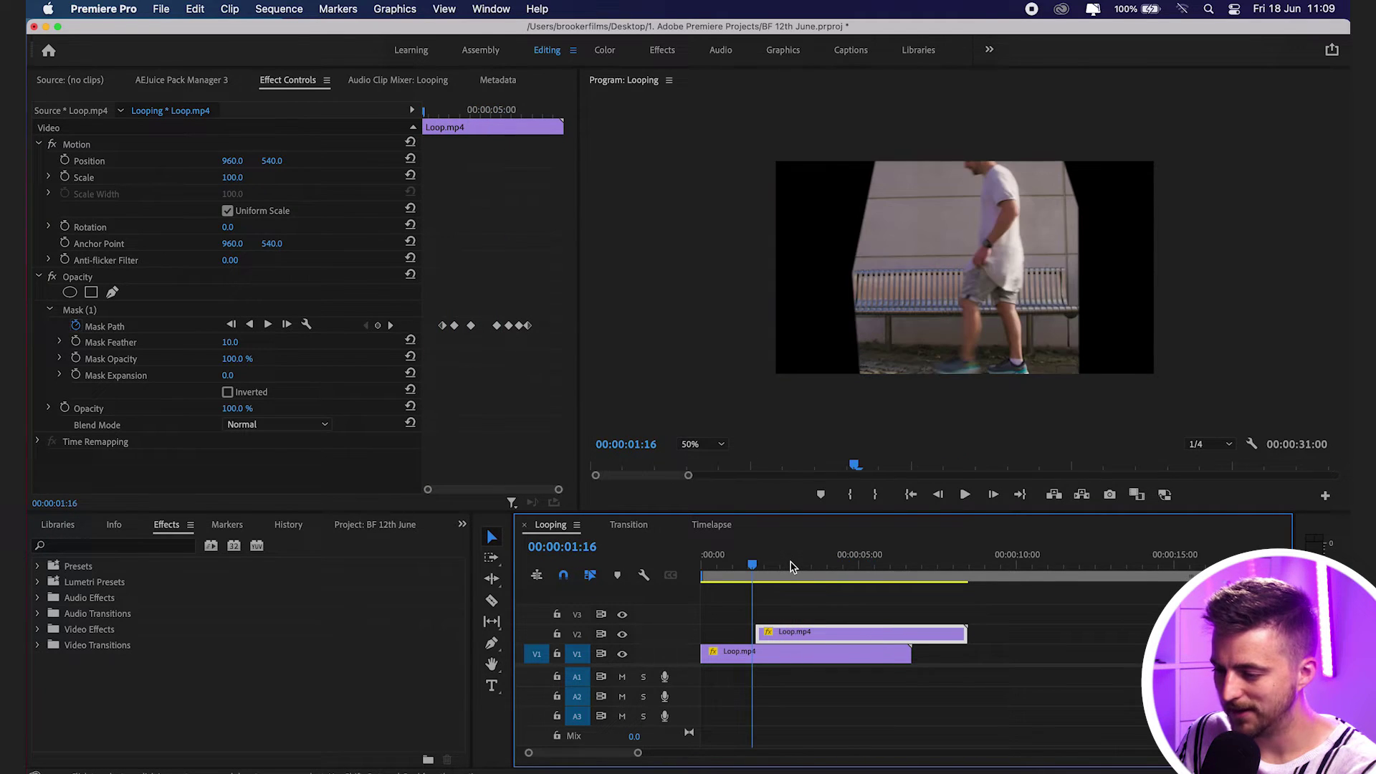
drag(752, 616, 845, 634)
Place the V2 copy at about 00:00:03:07, preview it, and select both clips
click(820, 644)
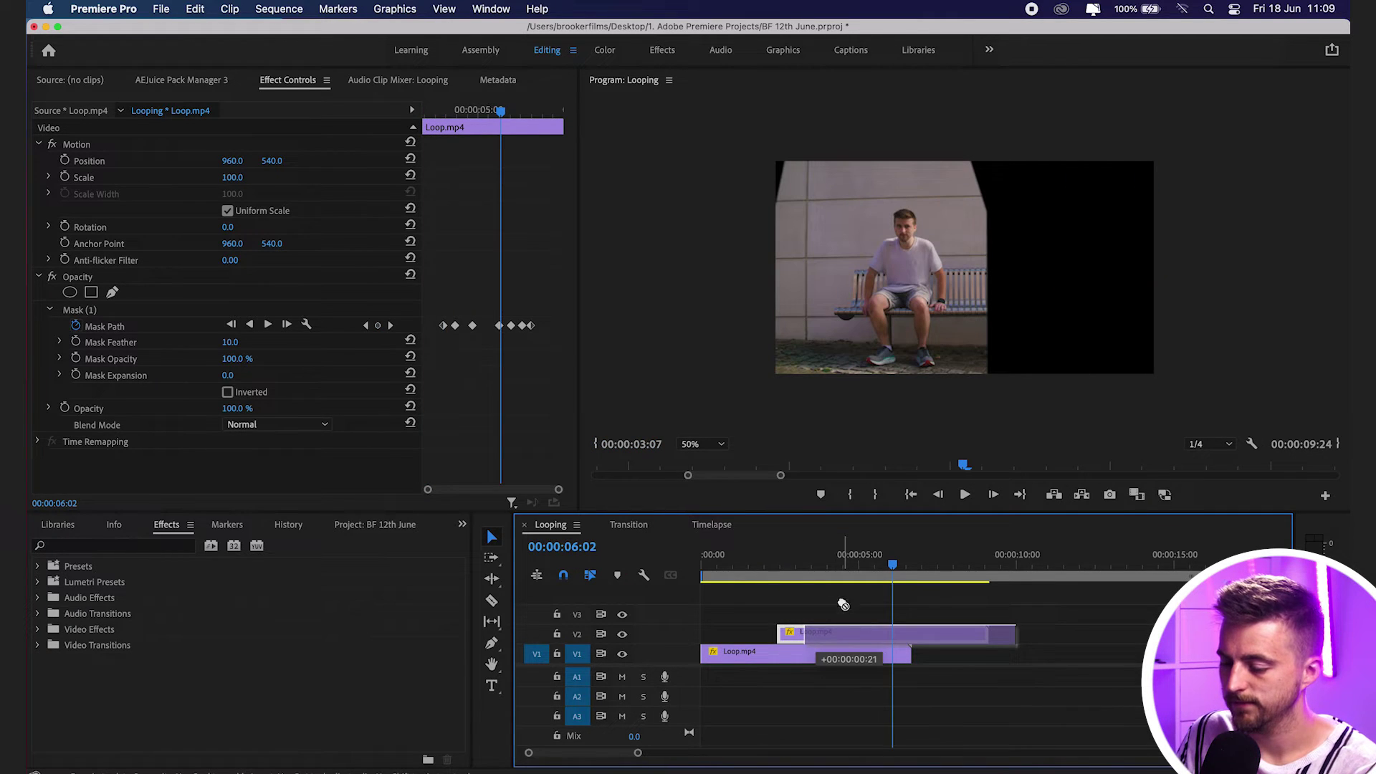
drag(794, 562, 735, 565)
click(734, 564)
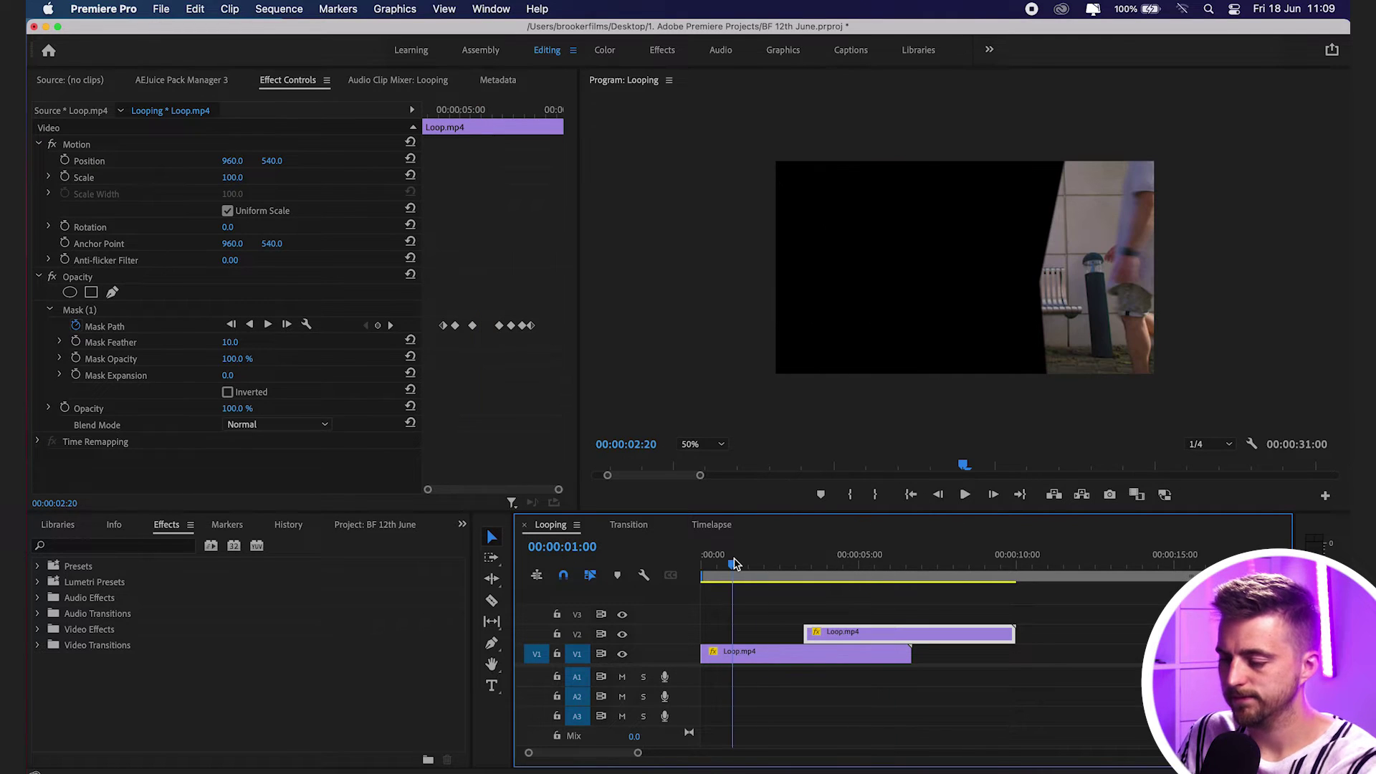
key(space)
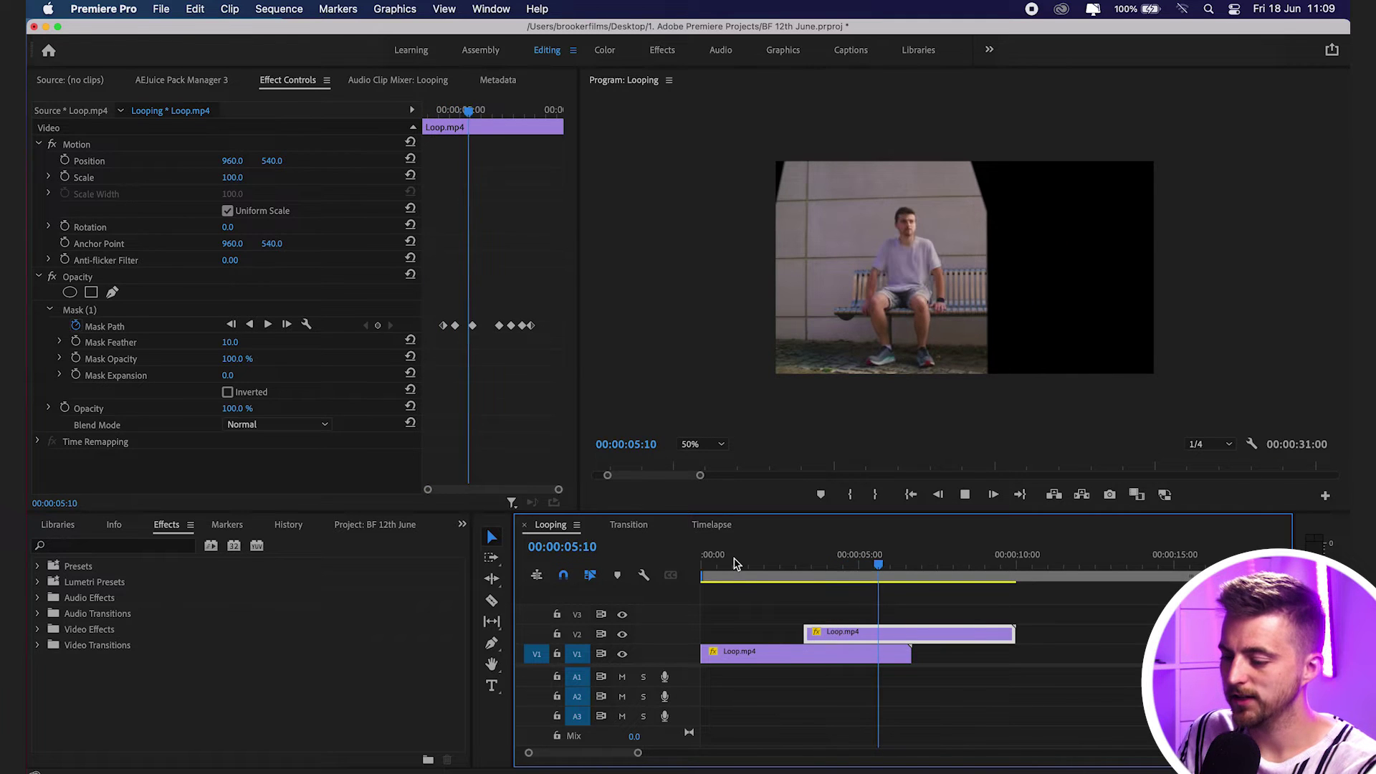
key(space)
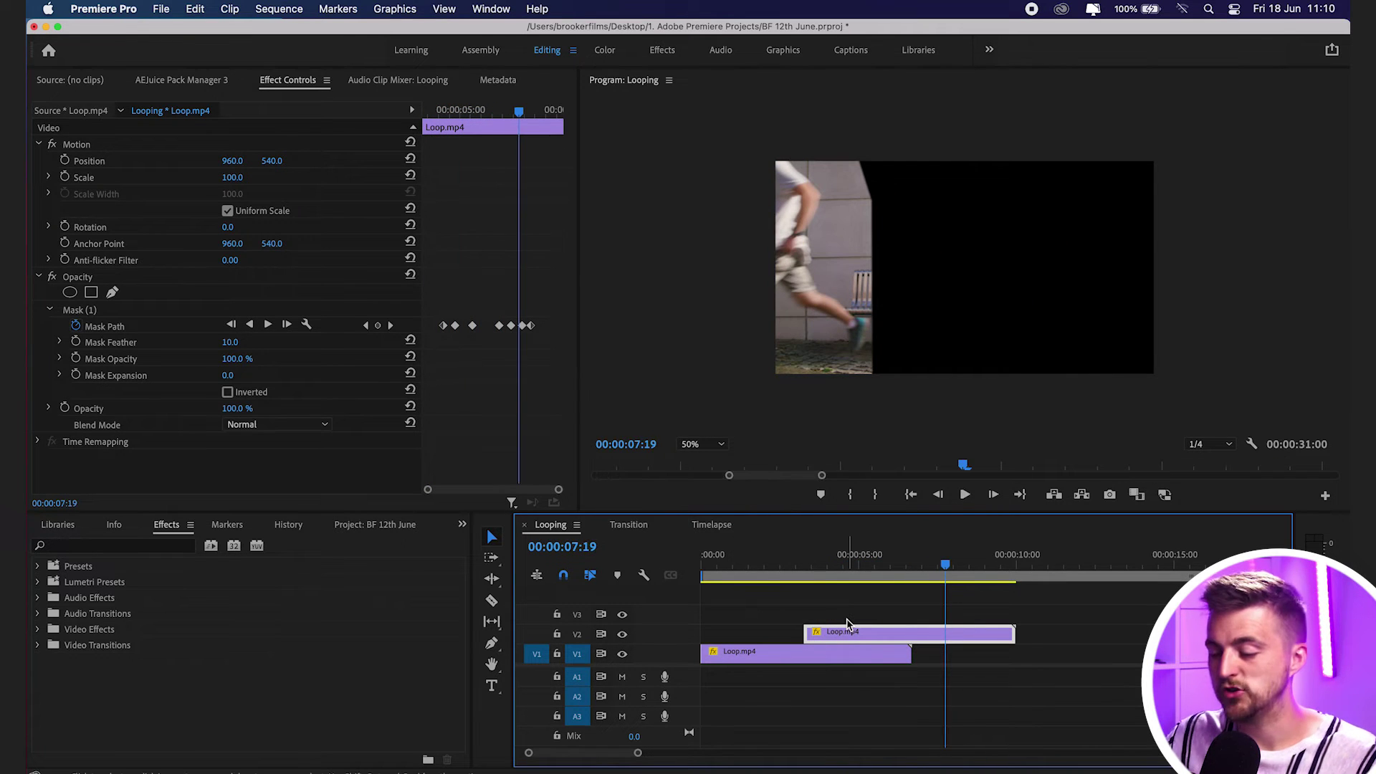
drag(875, 606, 798, 660)
Paste both clips onto V3 and V4 at 00:00:03:07 with V3 targeted
click(805, 562)
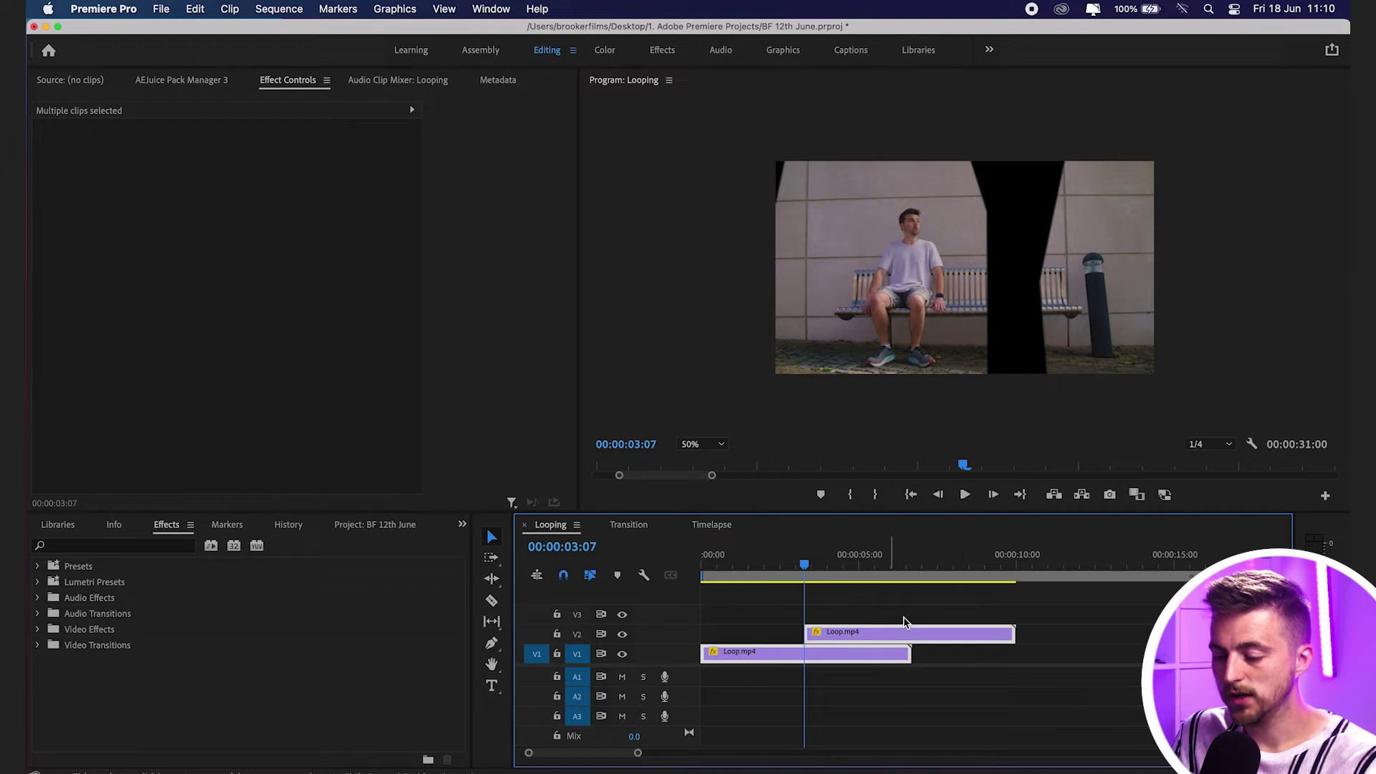
drag(907, 611, 774, 675)
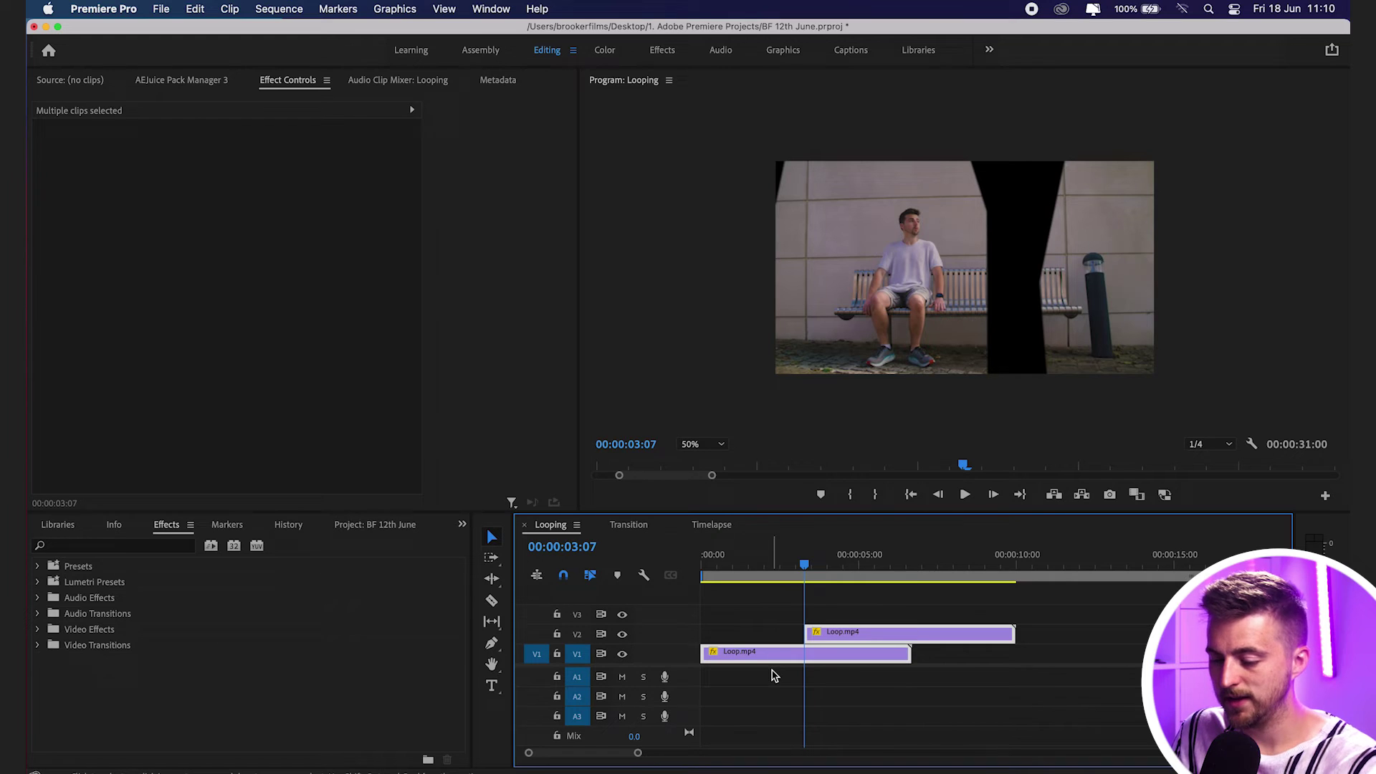
click(579, 656)
click(578, 615)
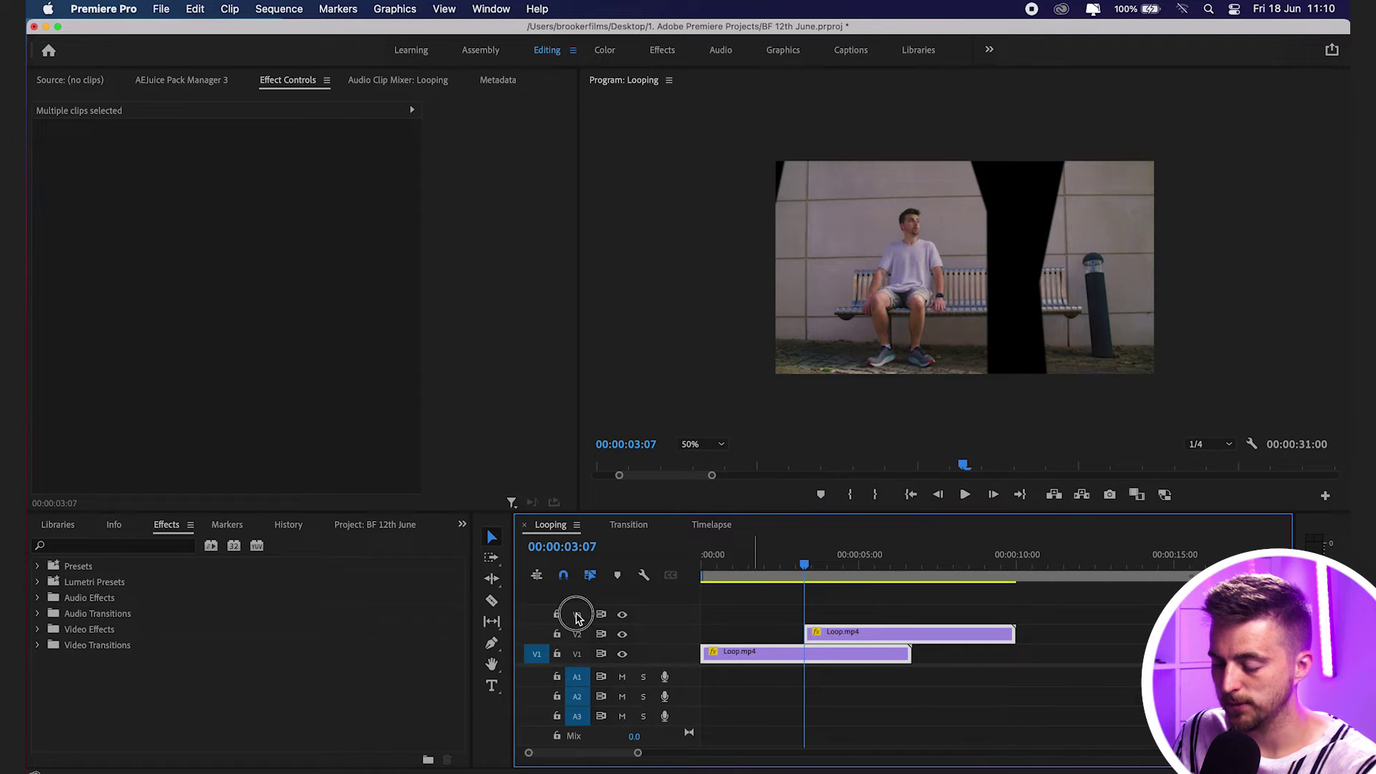
click(577, 615)
key(super+v)
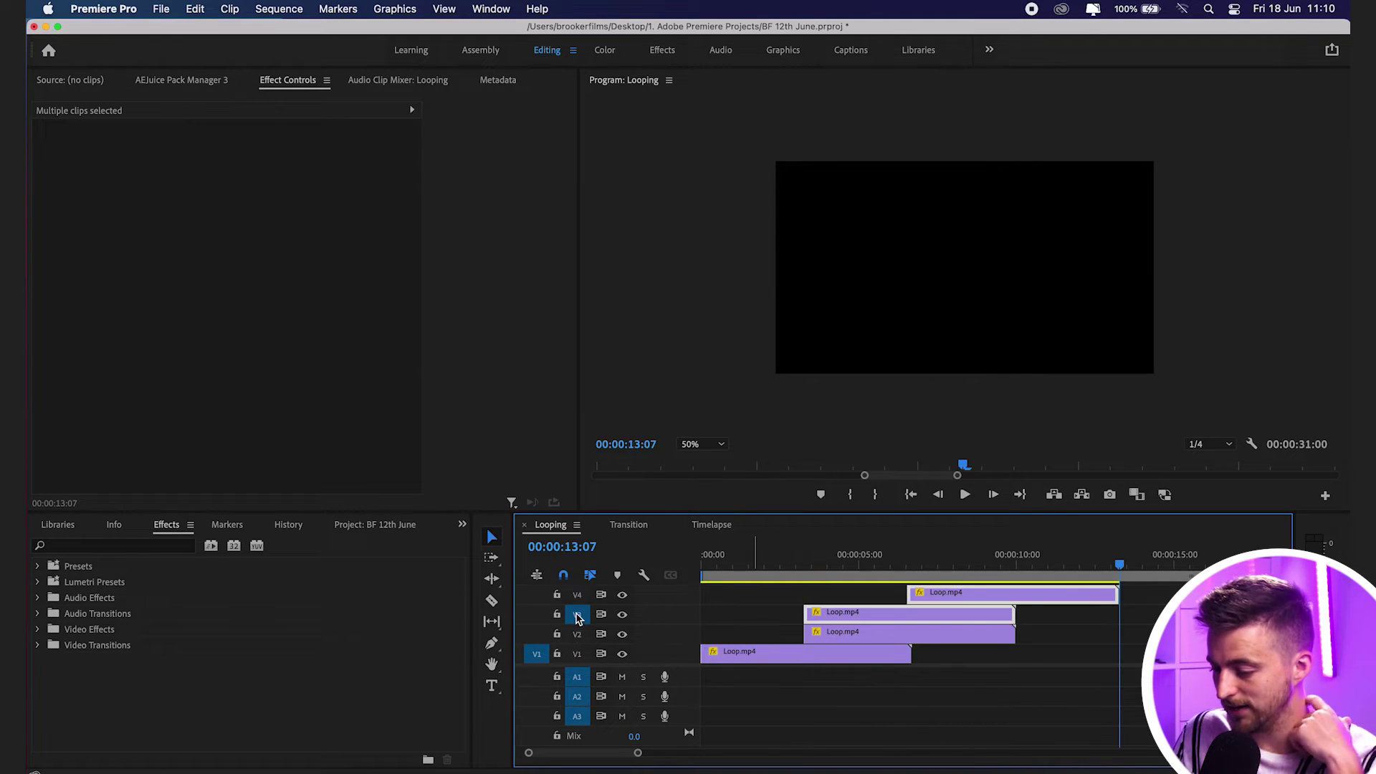
Slide the pasted pair to start at about 00:00:06:16, after the V2 clip
drag(854, 606, 952, 613)
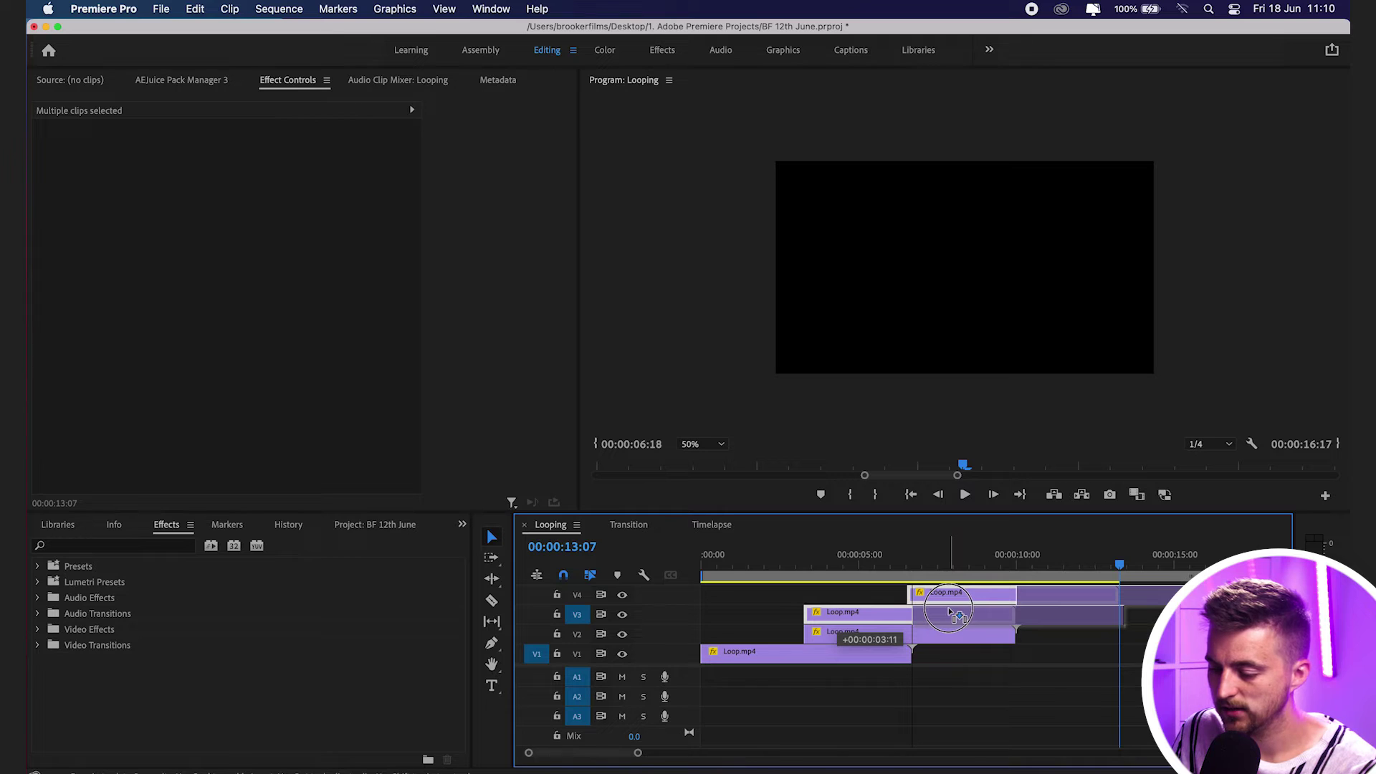
drag(908, 555, 911, 561)
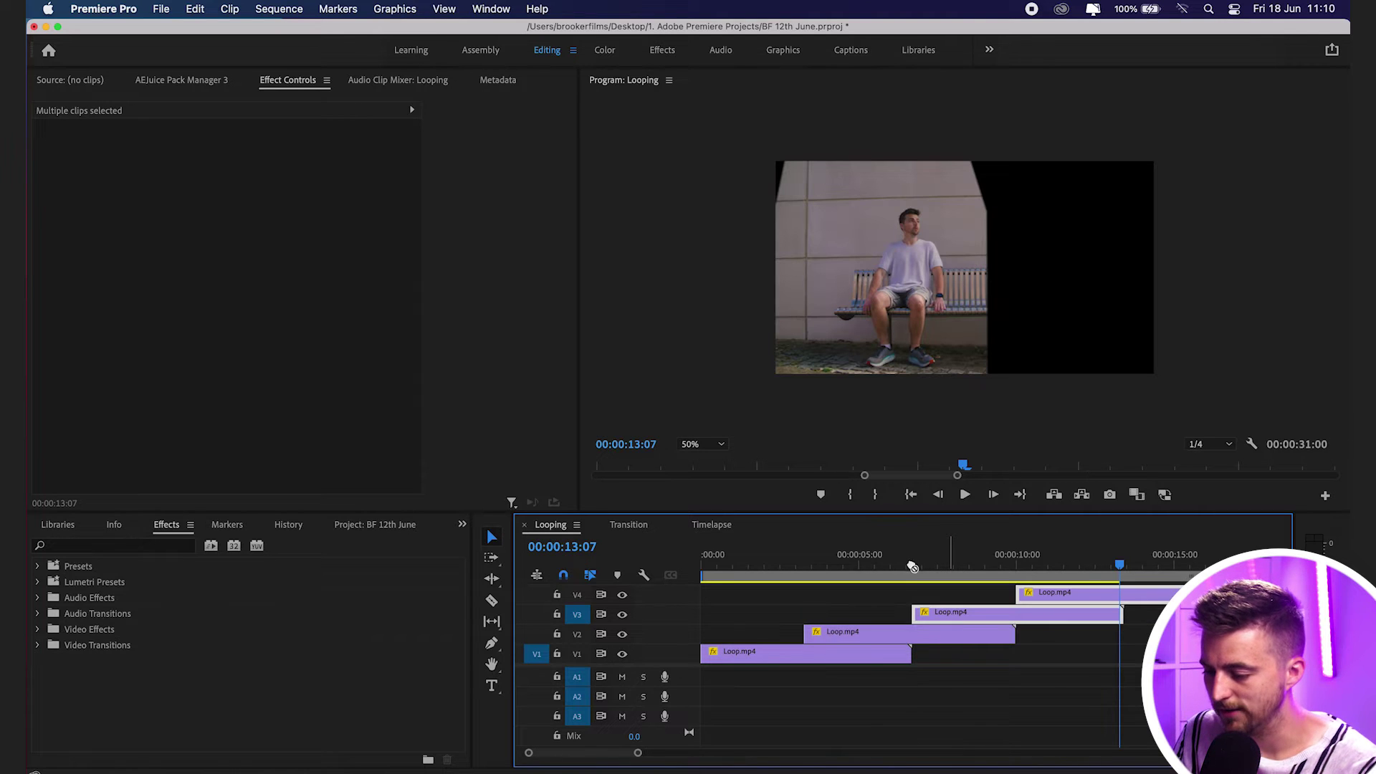
click(911, 566)
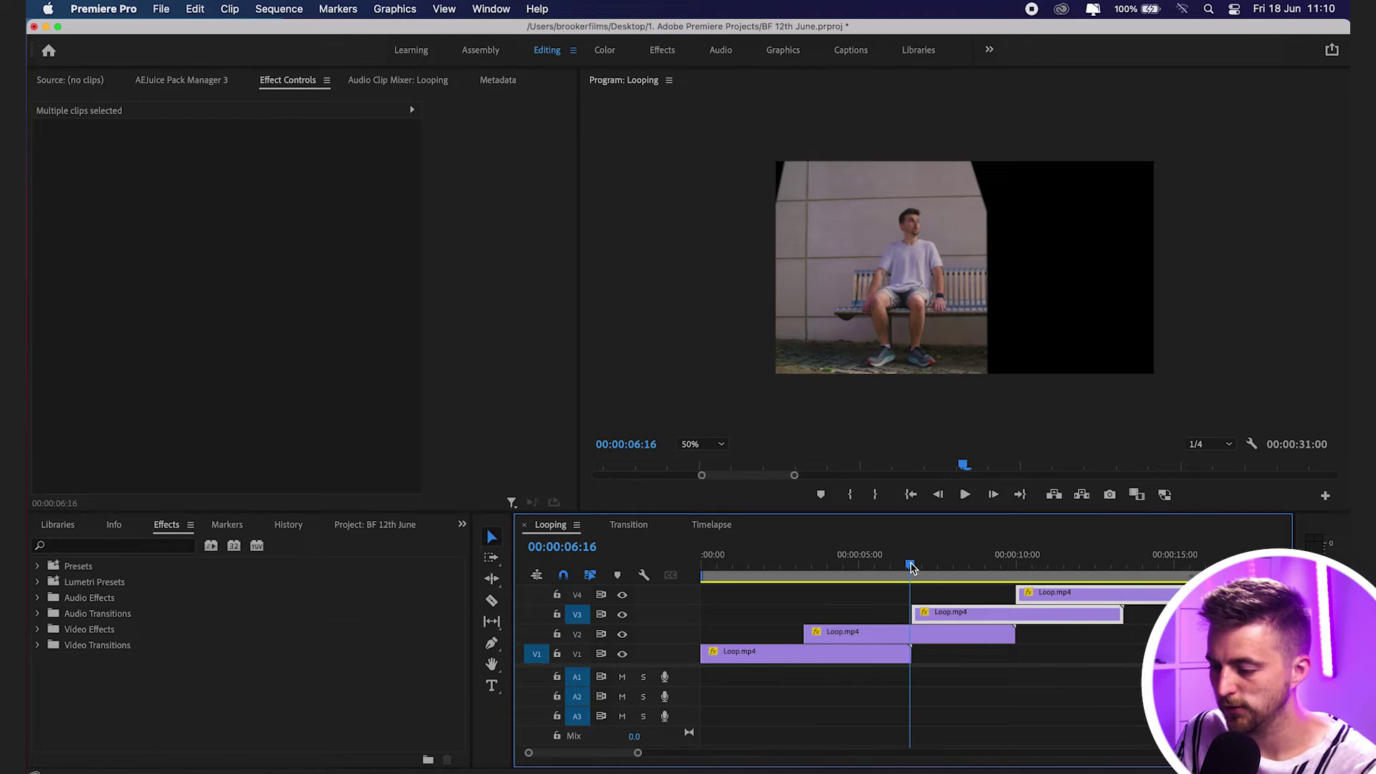
drag(932, 613, 927, 613)
key(Home)
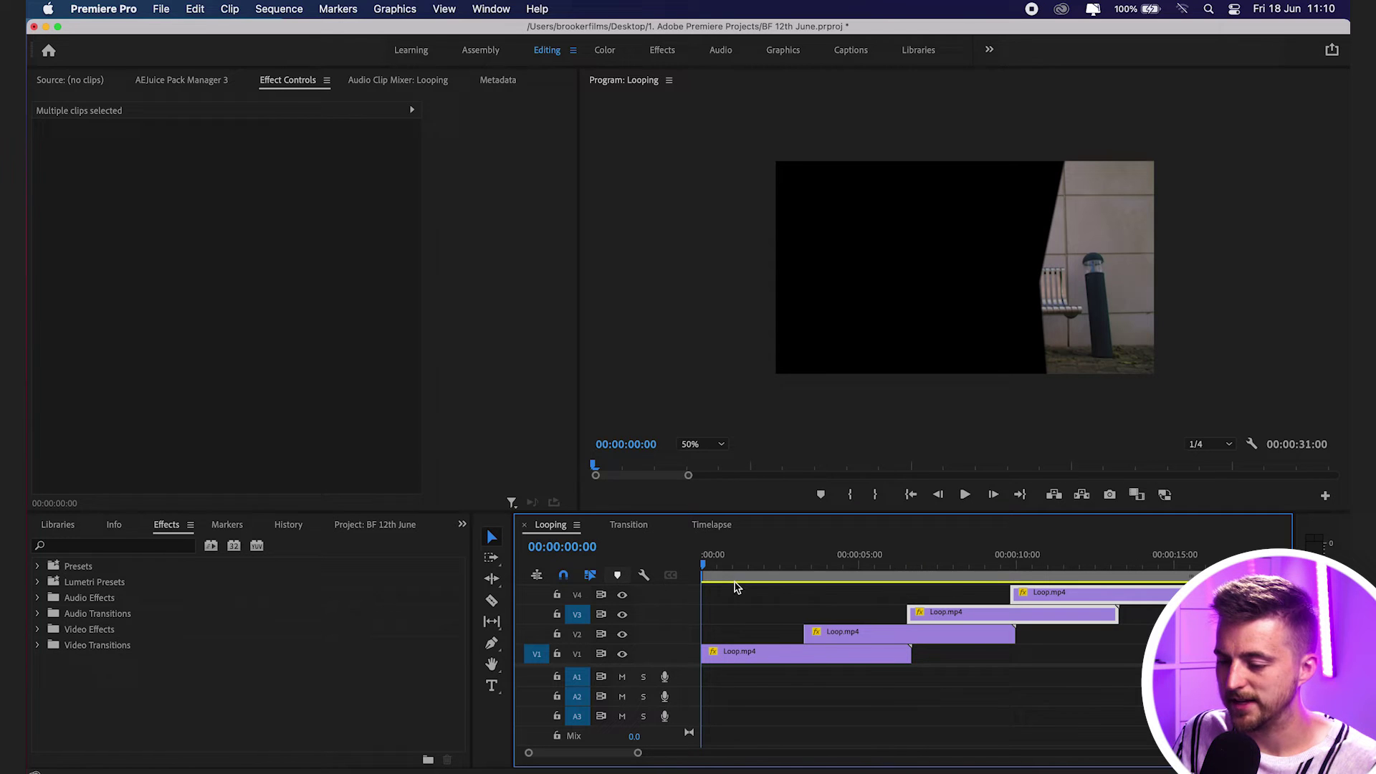
Fit the preview to the monitor, deselect all clips, and play the four staggered copies
click(703, 444)
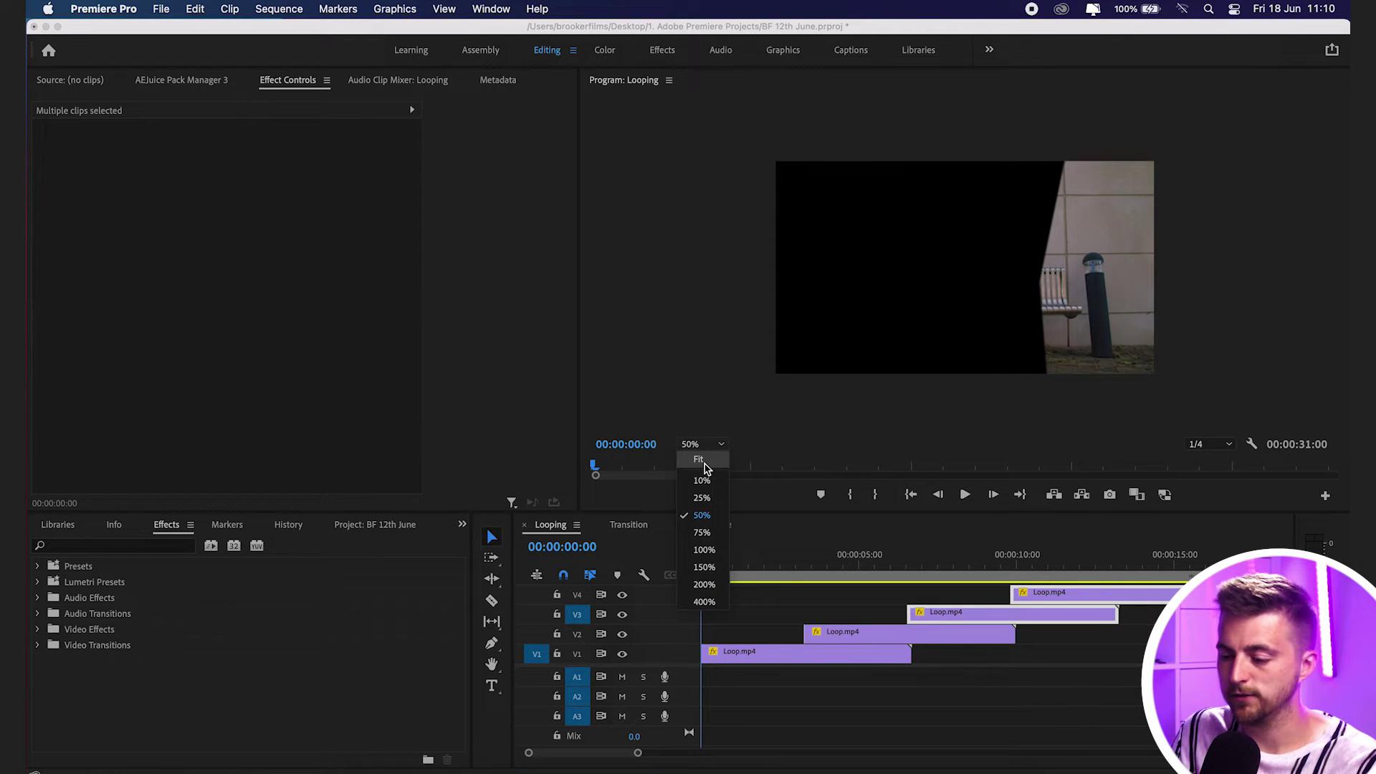
key(Return)
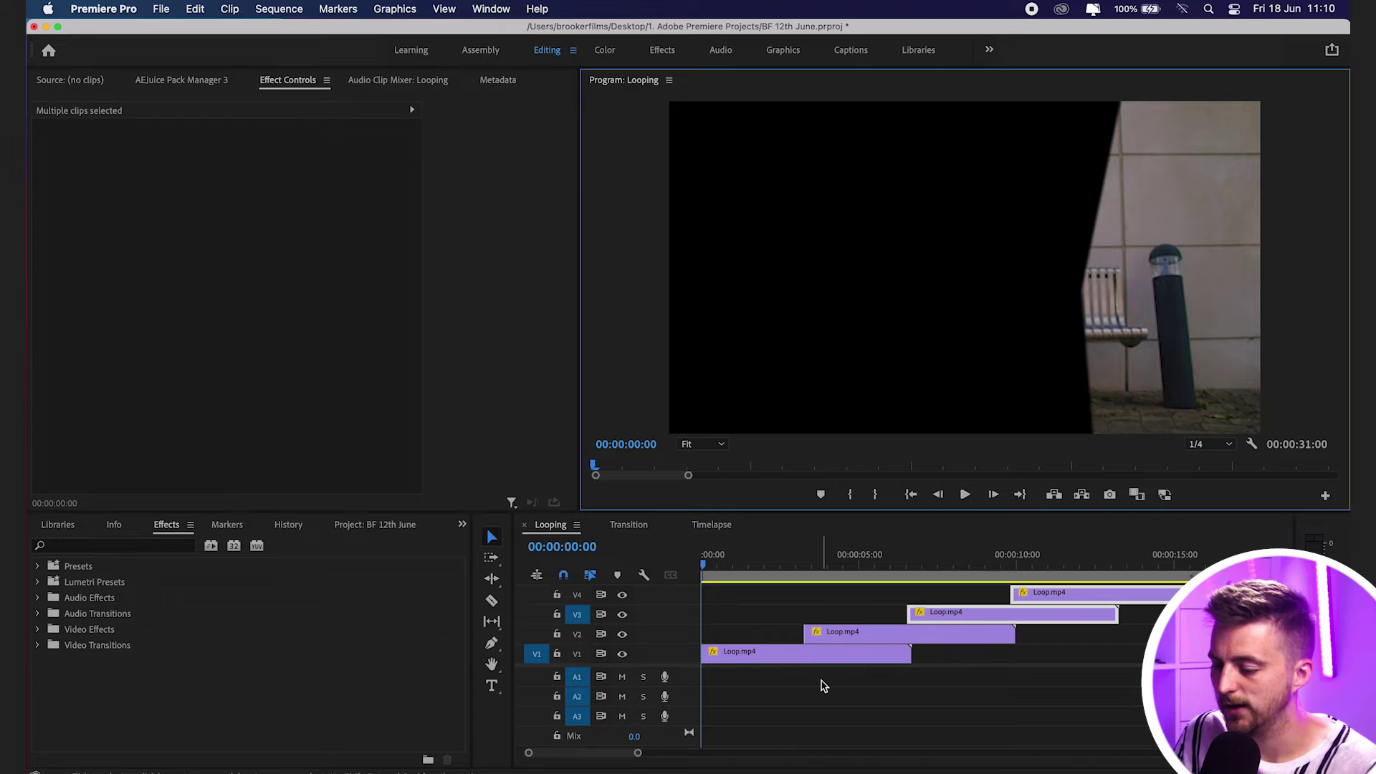
key(shift+3)
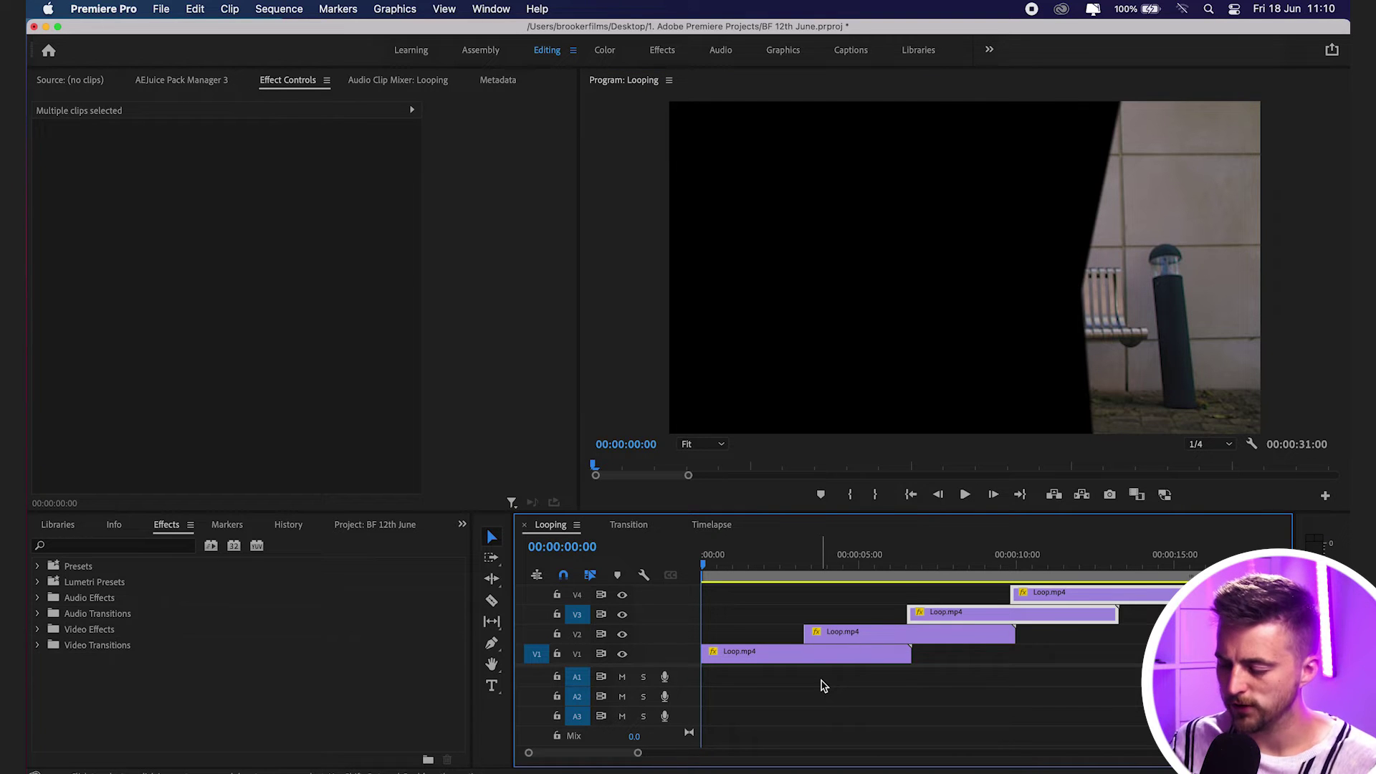
click(822, 686)
key(space)
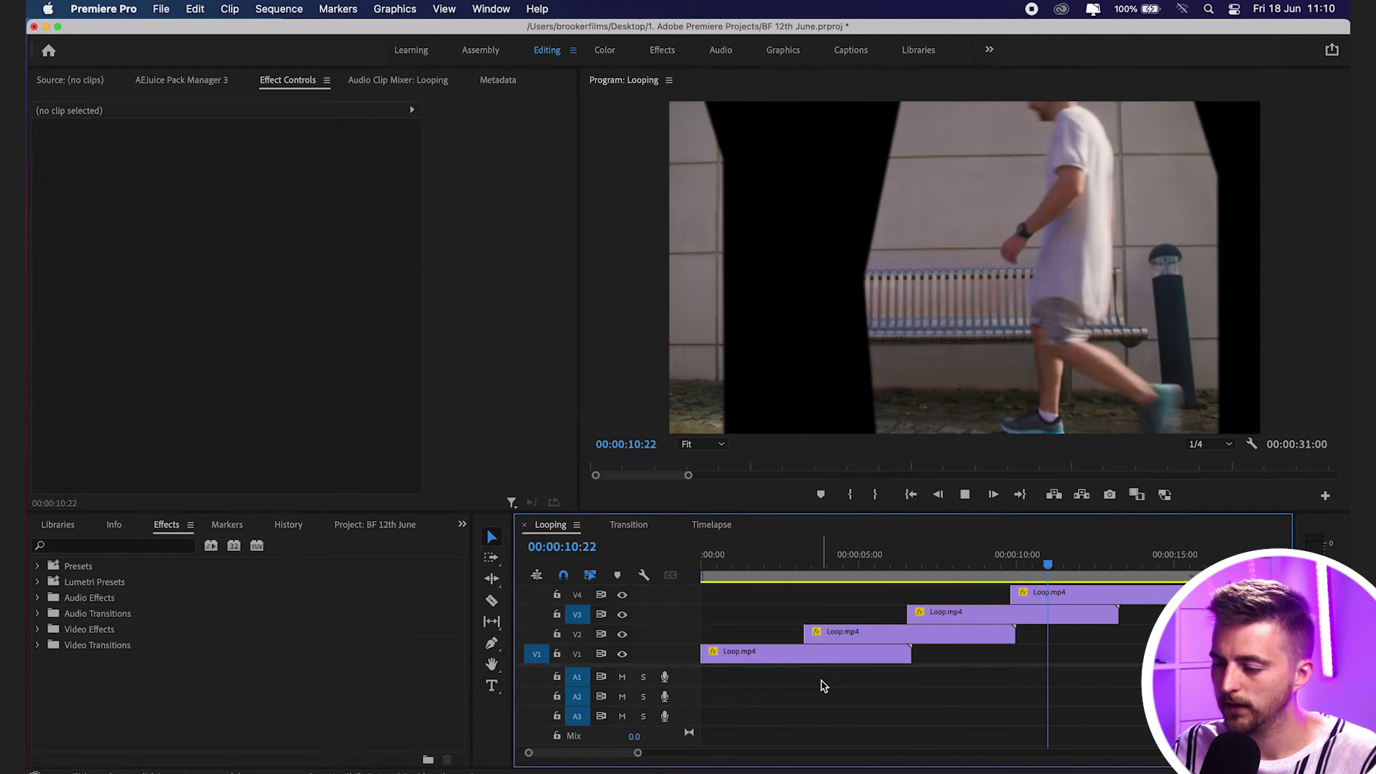
key(space)
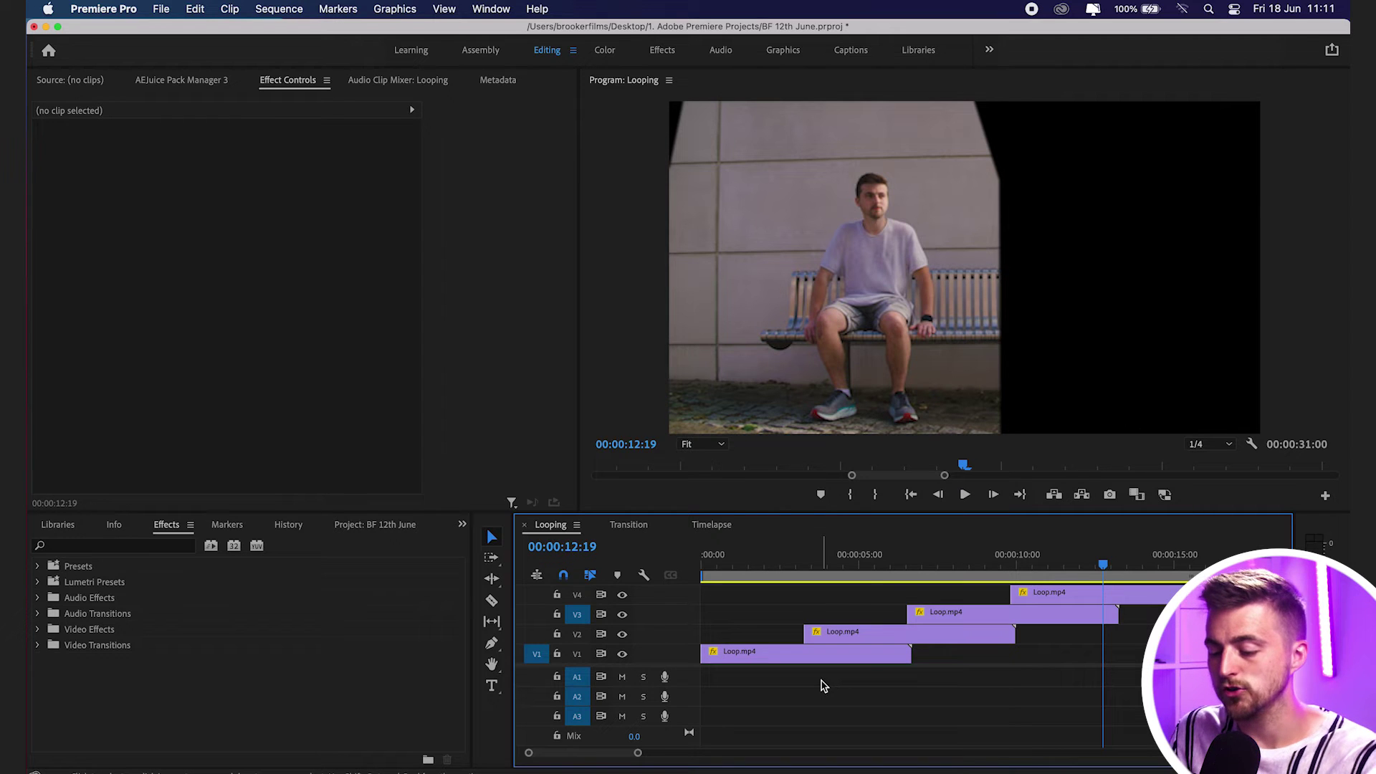
Zoom the timeline out and move the V1 Loop.mp4 clip from 25 seconds to the start
scroll(705, 663, up, 1)
drag(1074, 592, 777, 660)
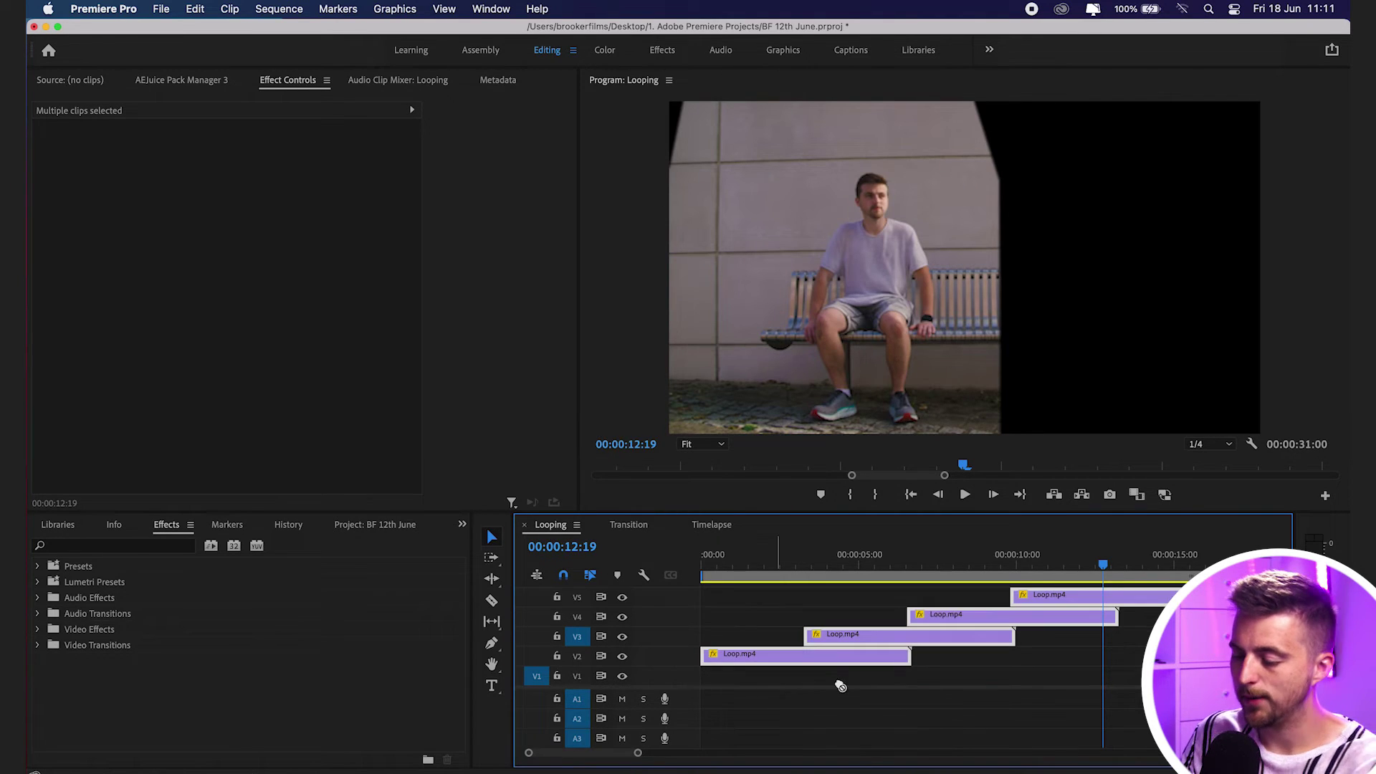
click(841, 686)
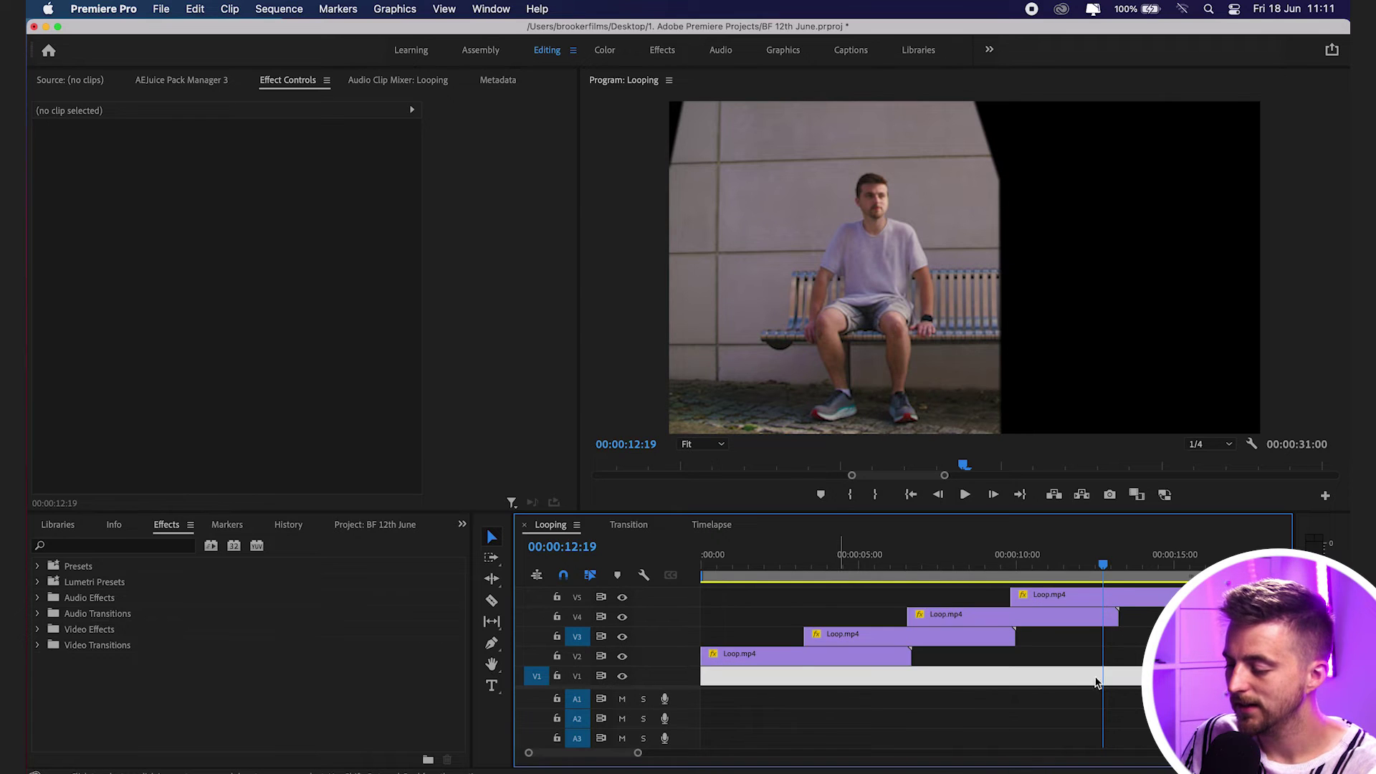
key(minus)
click(1117, 681)
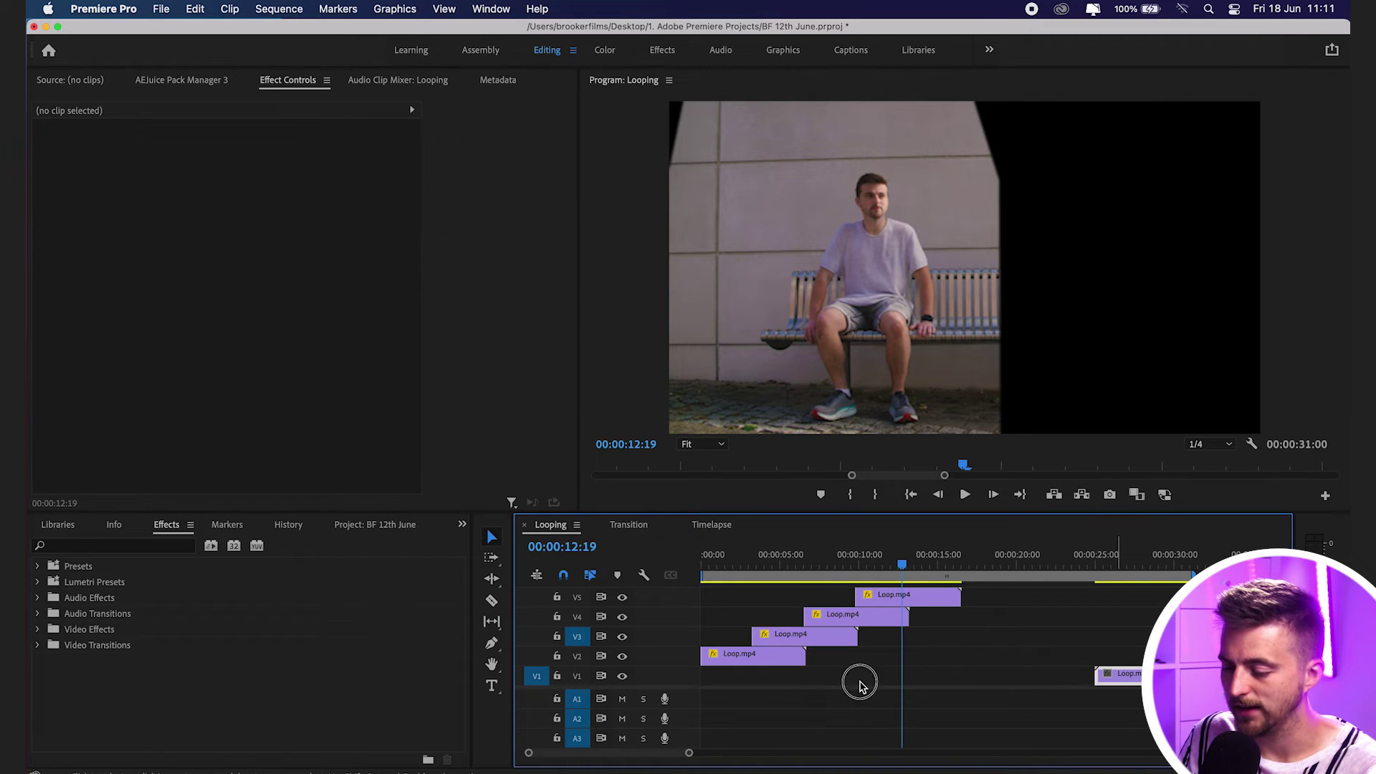
drag(722, 683, 723, 683)
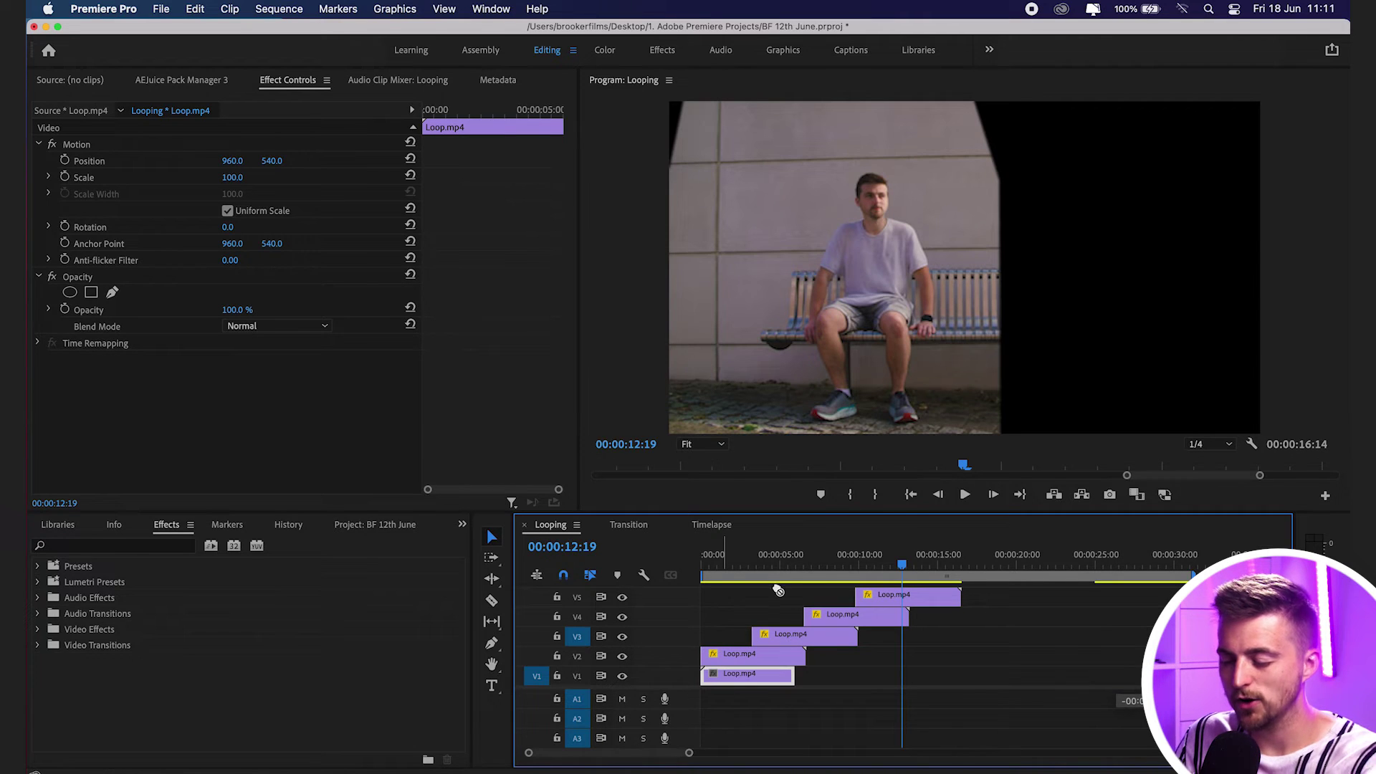
Insert a frame hold segment of the empty bench on the V1 clip
right_click(739, 685)
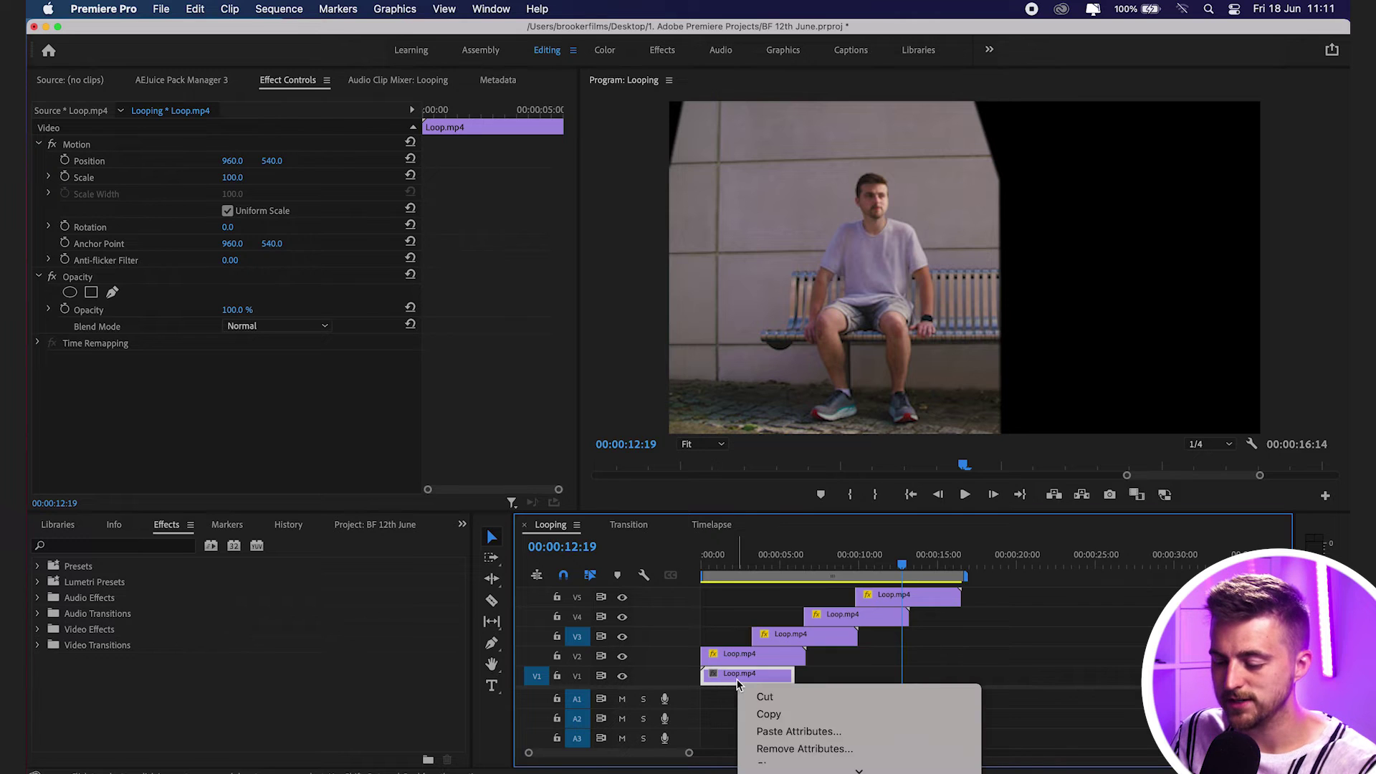
click(729, 683)
key(Home)
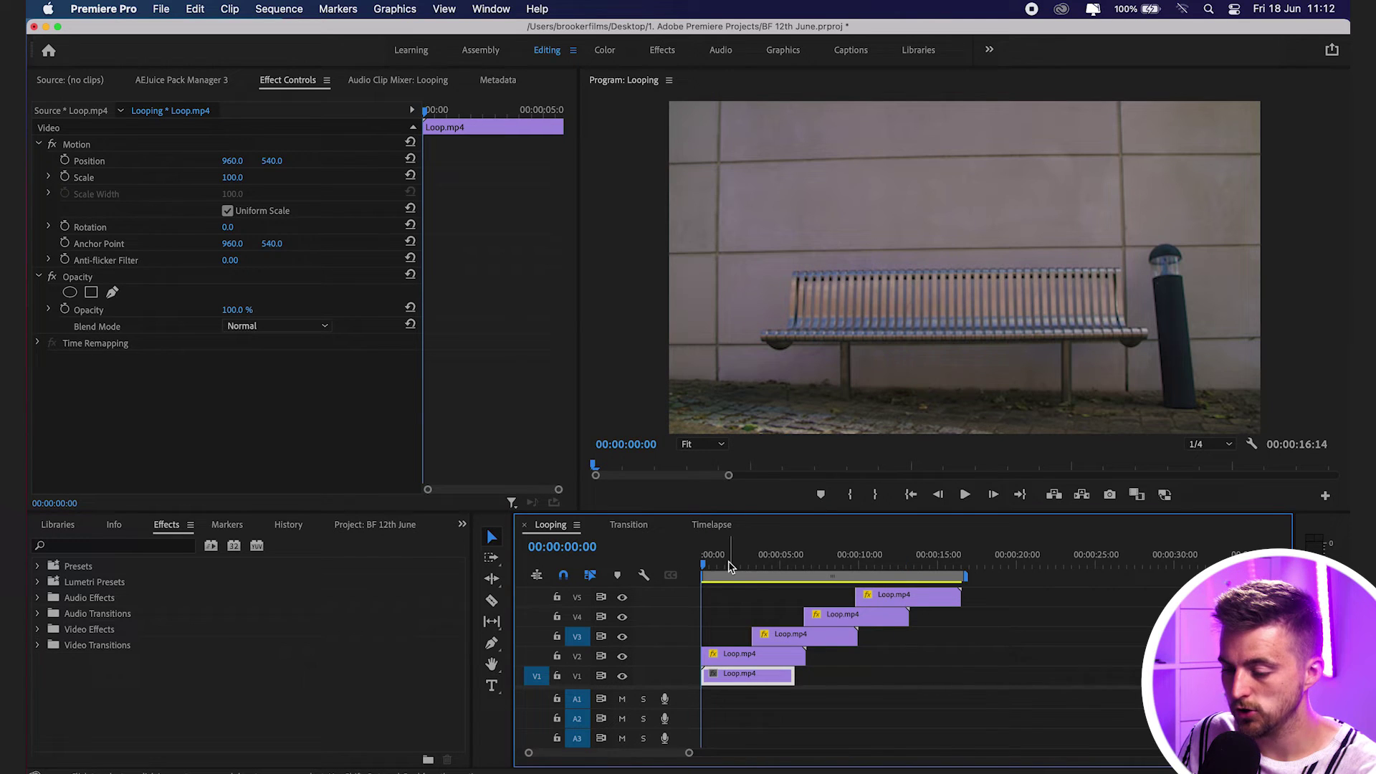
key(space)
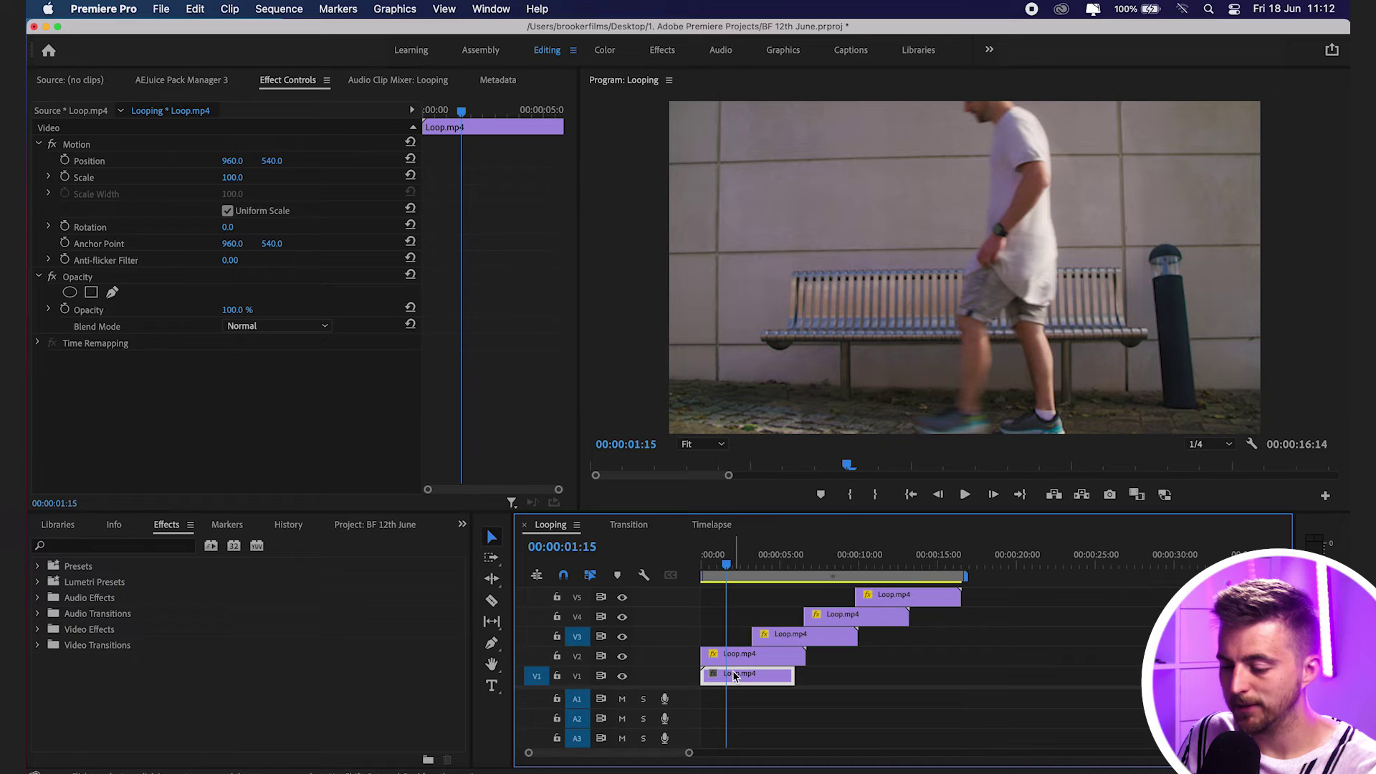
right_click(741, 680)
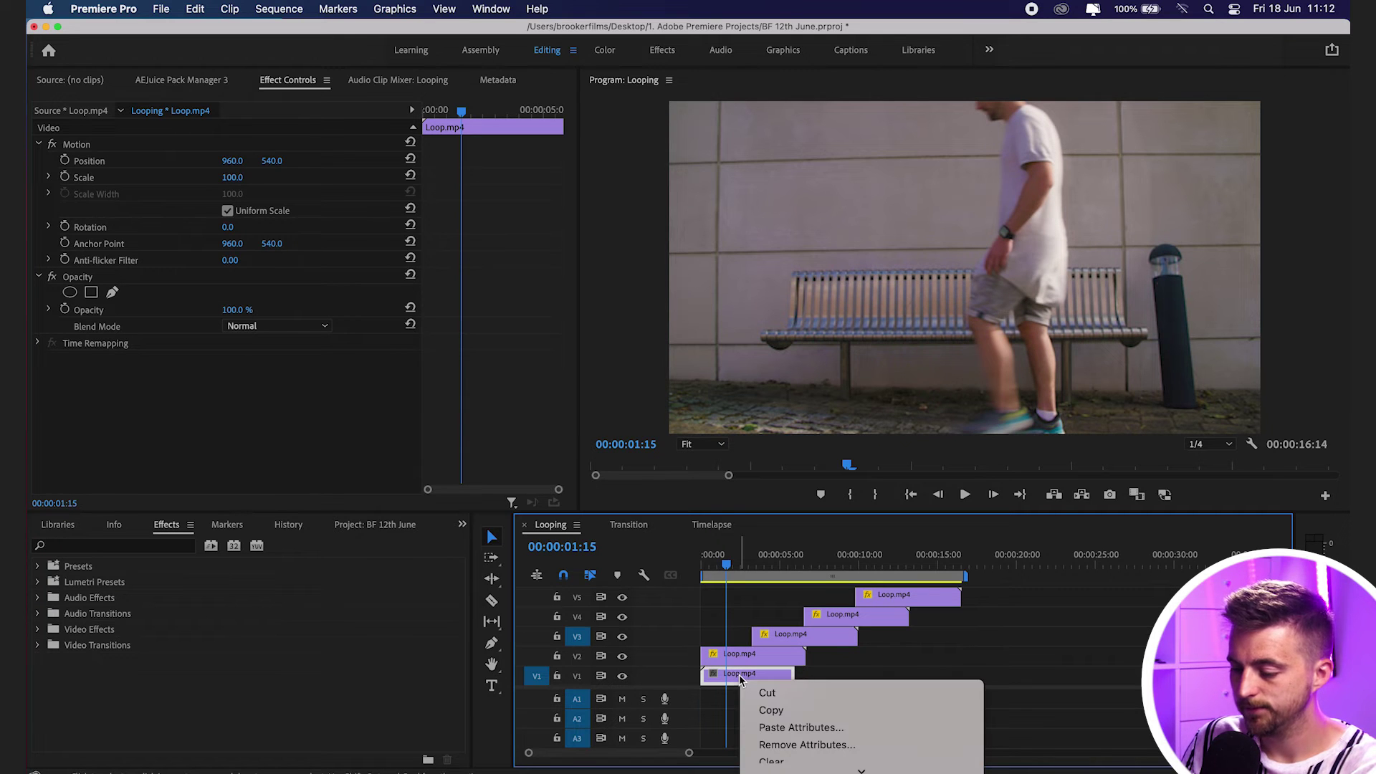
scroll(825, 656, down, 6)
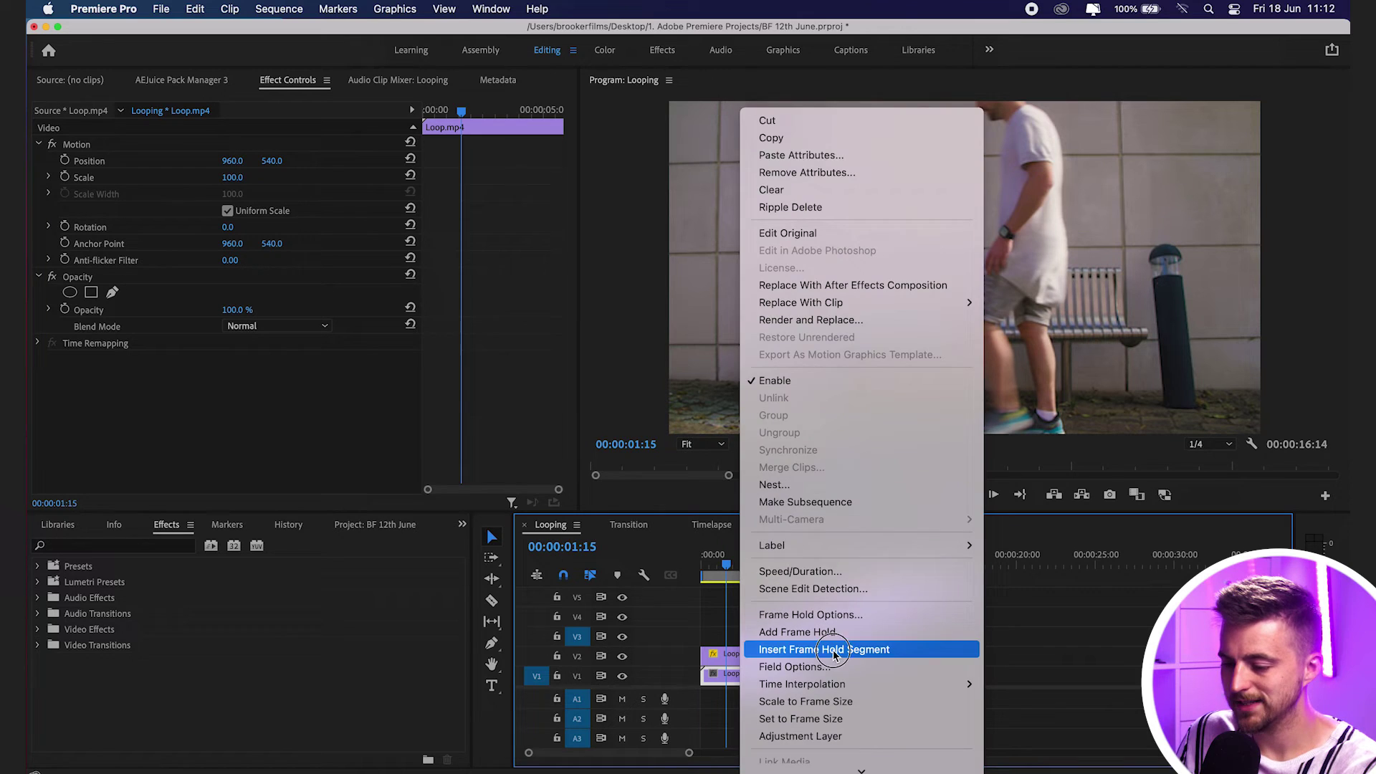
click(835, 654)
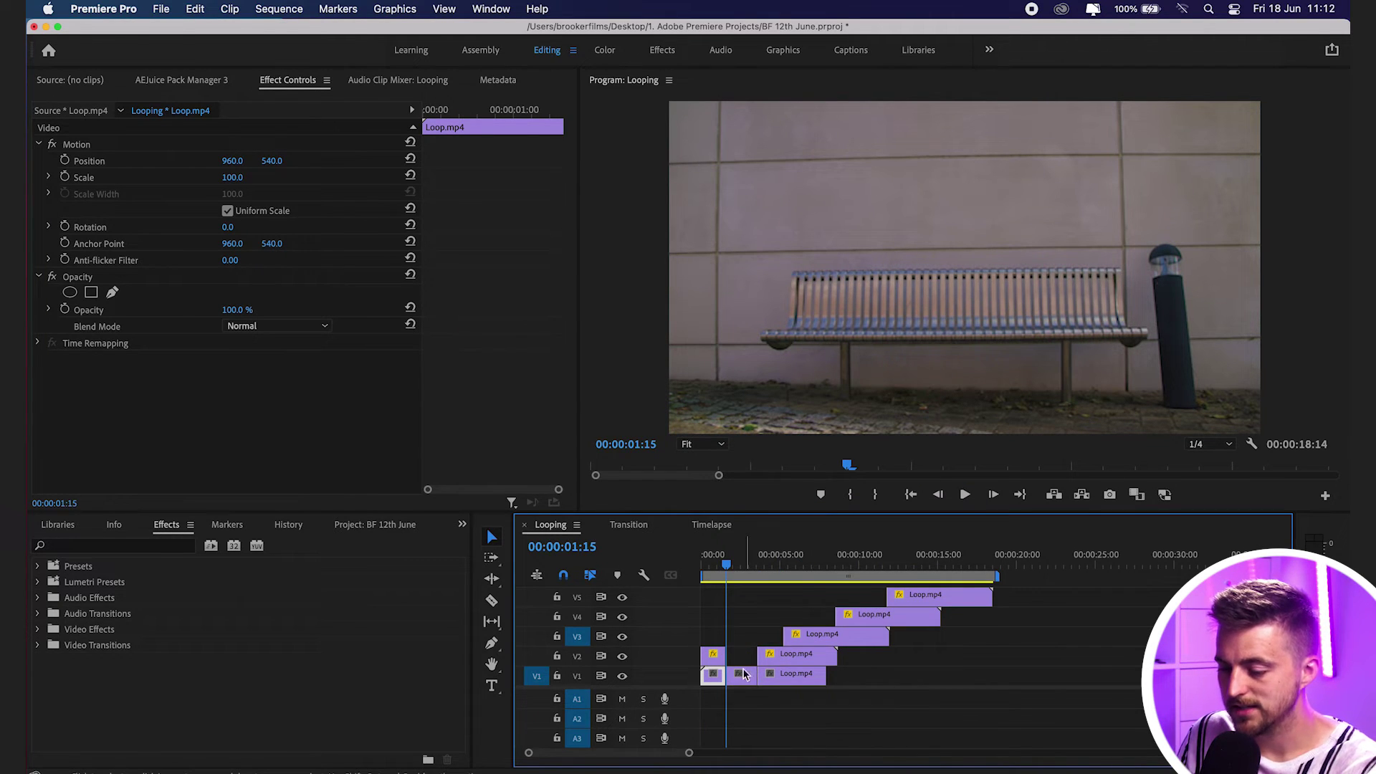
Delete the moving V1 pieces before and after the frozen frame
click(737, 677)
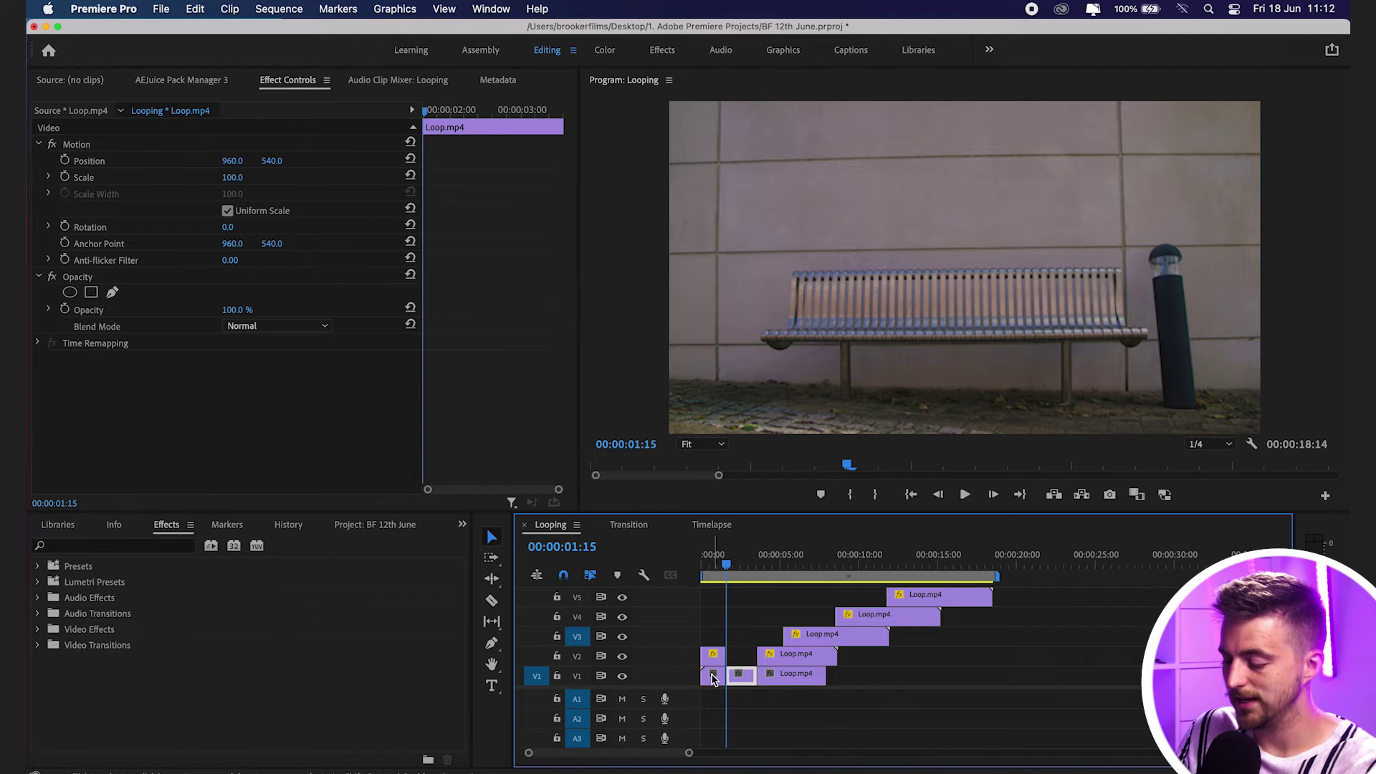
click(714, 678)
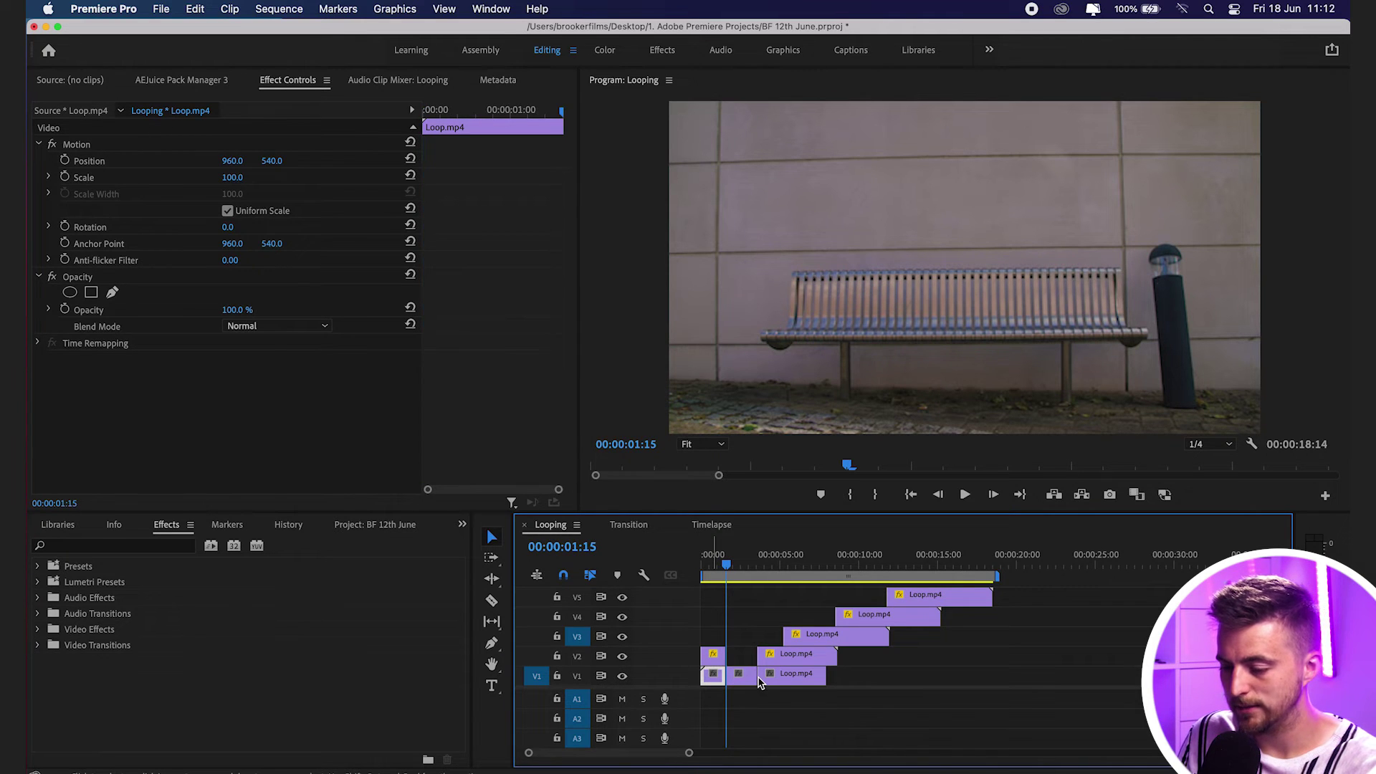
key(Delete)
click(805, 679)
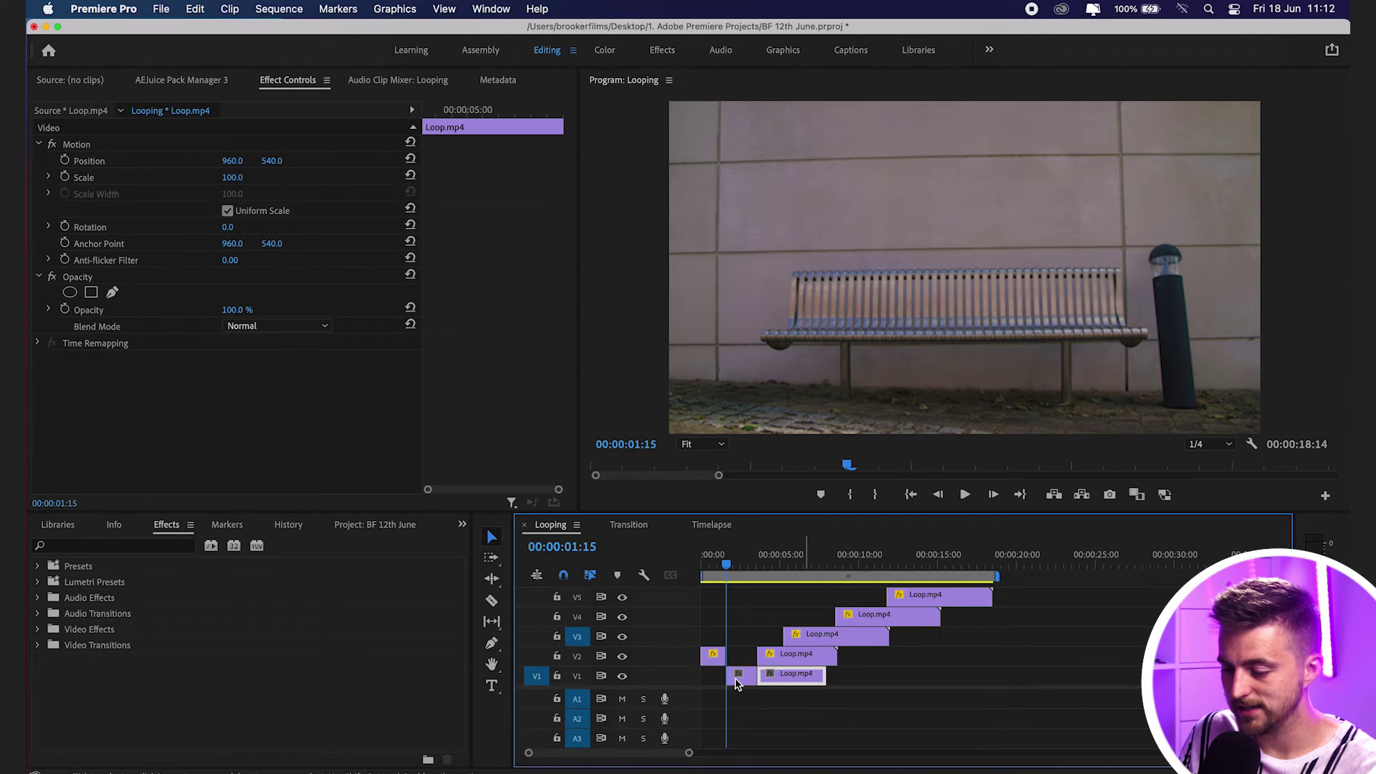
key(Delete)
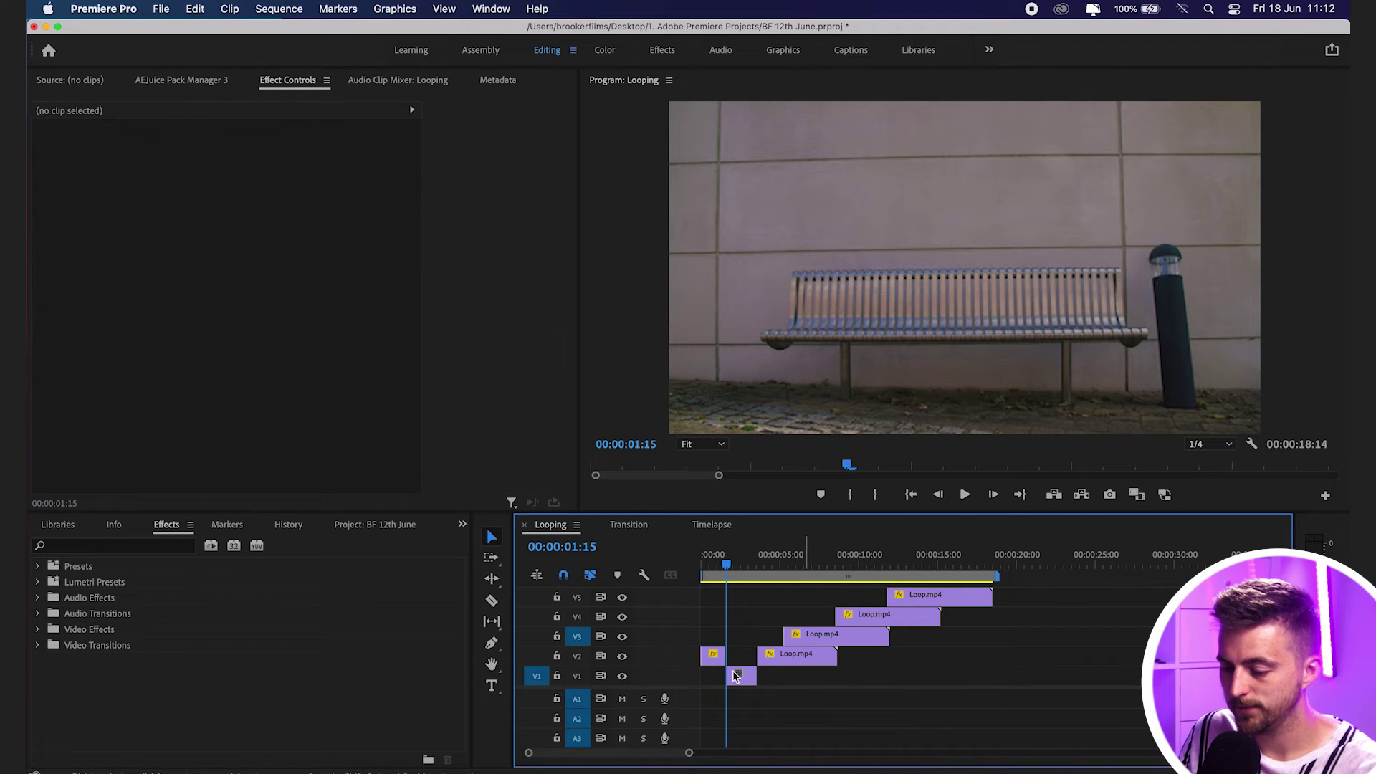
Stretch the frozen bench frame on V1 from the start to about 18 s, and shift the V2–V5 copies 2 seconds earlier
drag(756, 675, 994, 676)
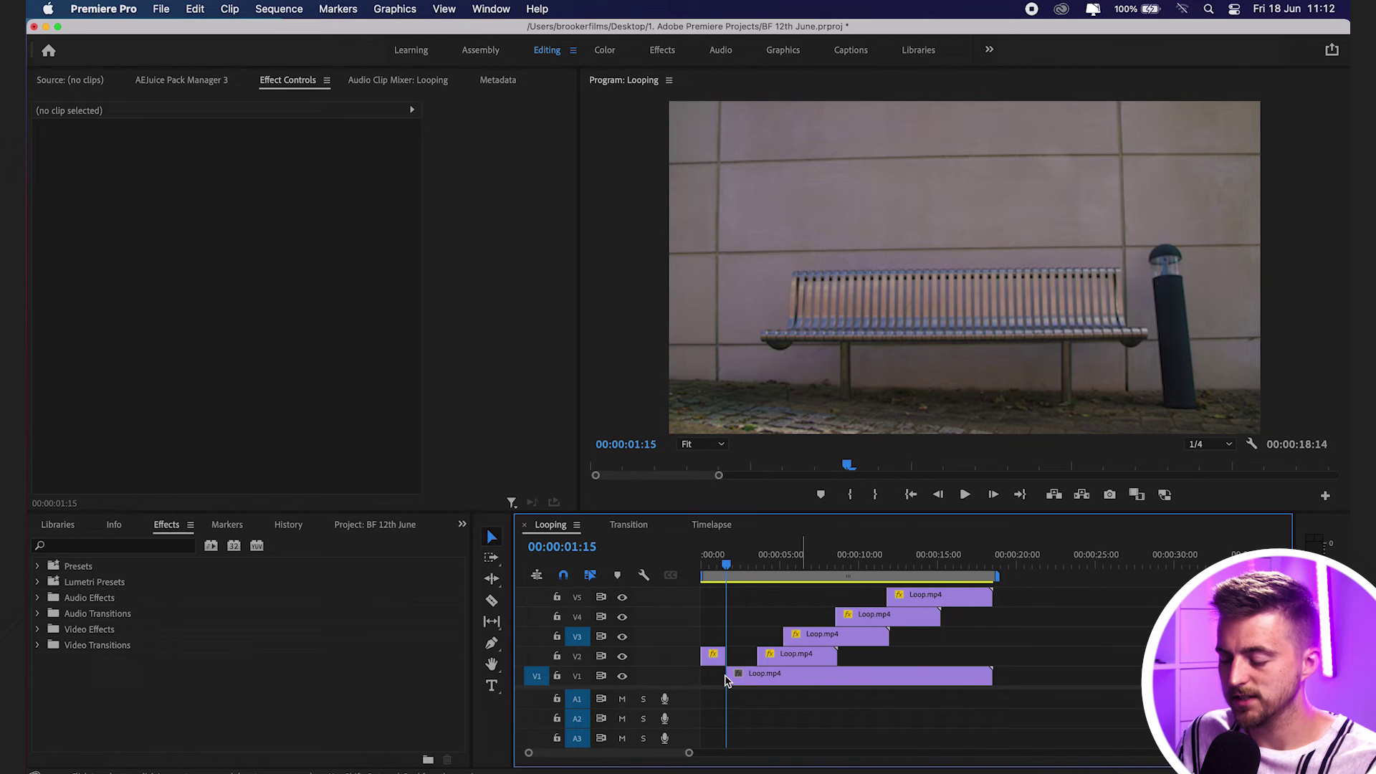
drag(724, 675, 628, 674)
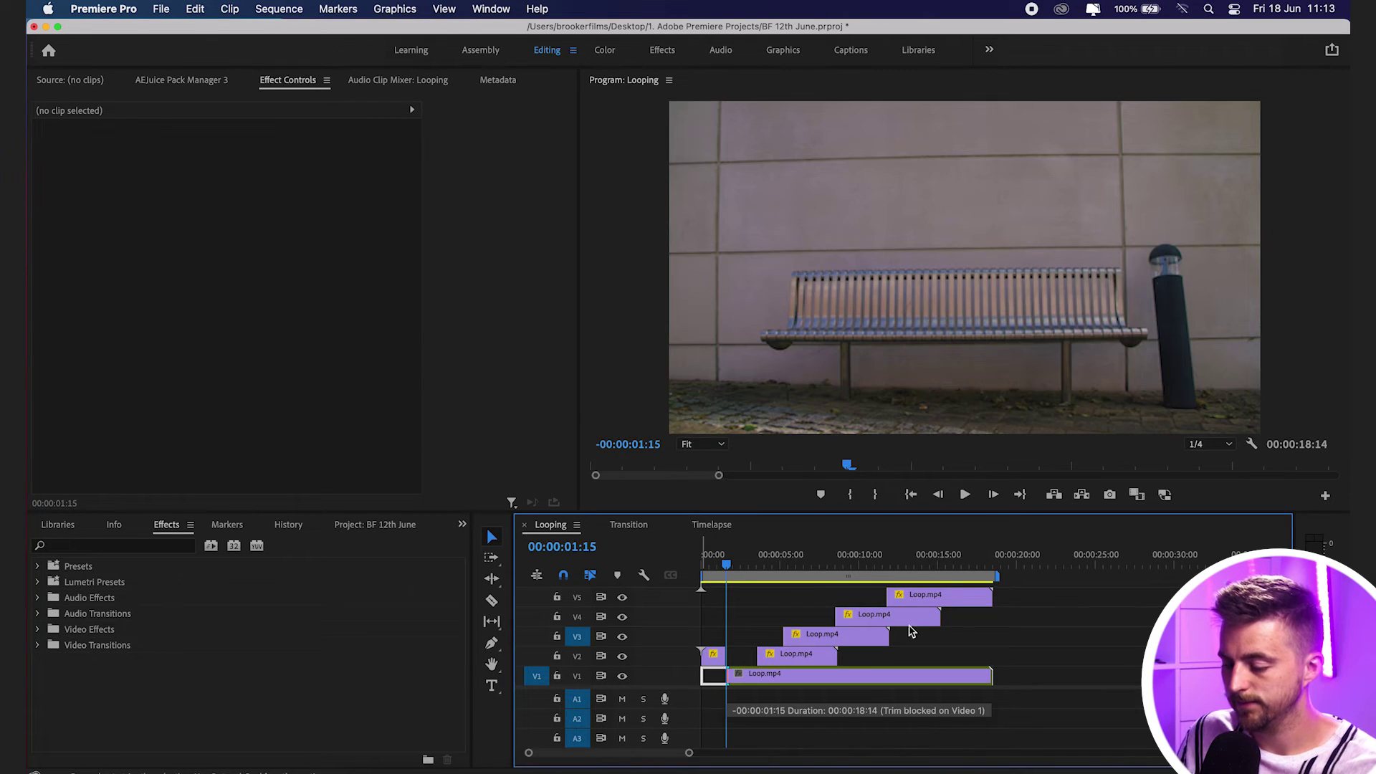
drag(1039, 596, 734, 665)
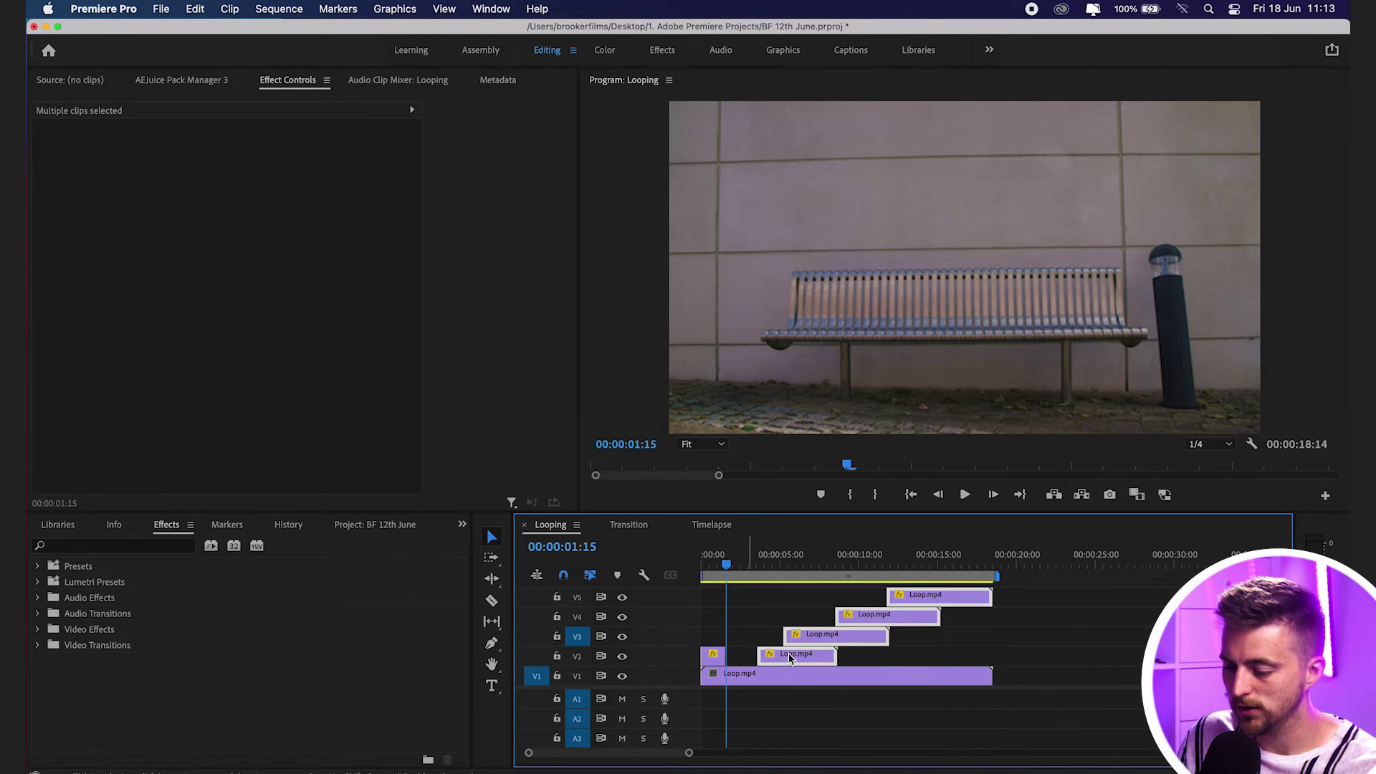
click(742, 659)
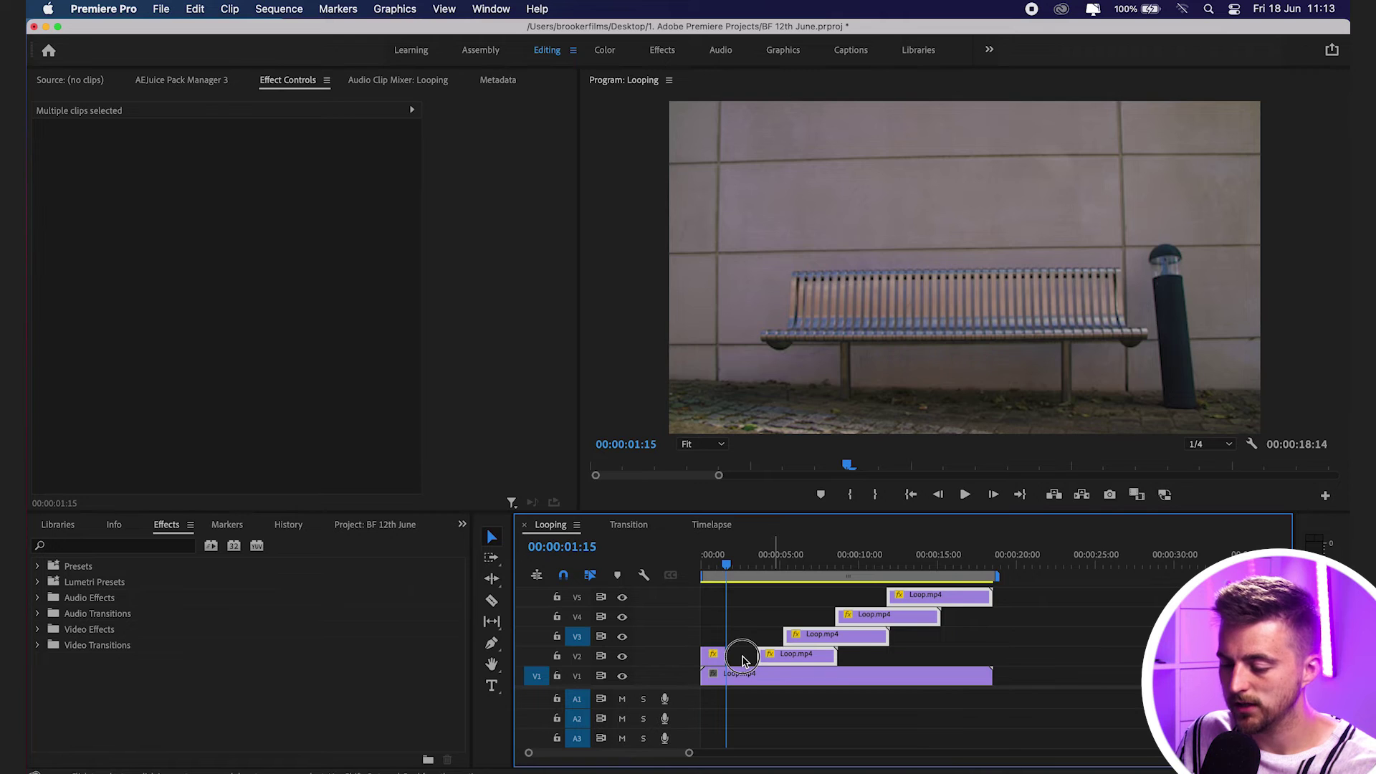
drag(743, 659, 724, 608)
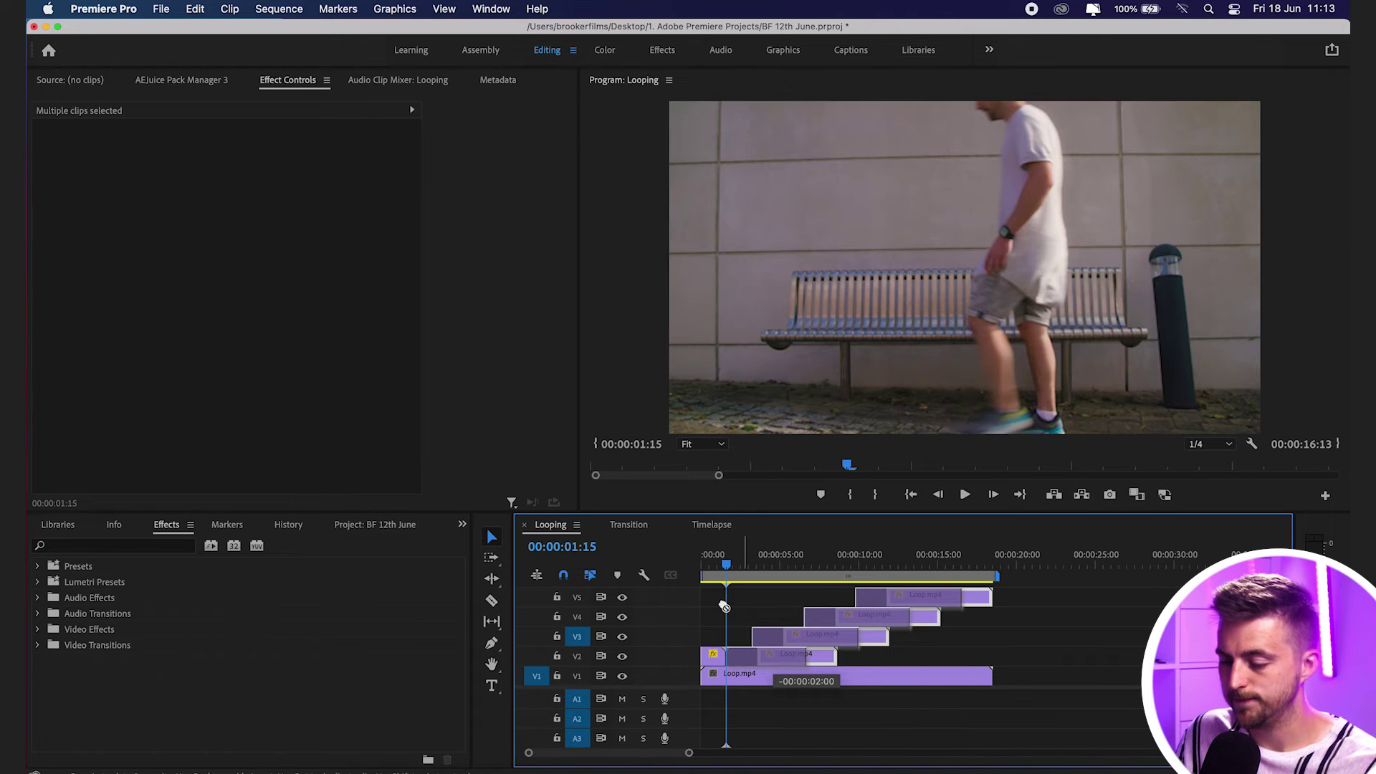
click(716, 563)
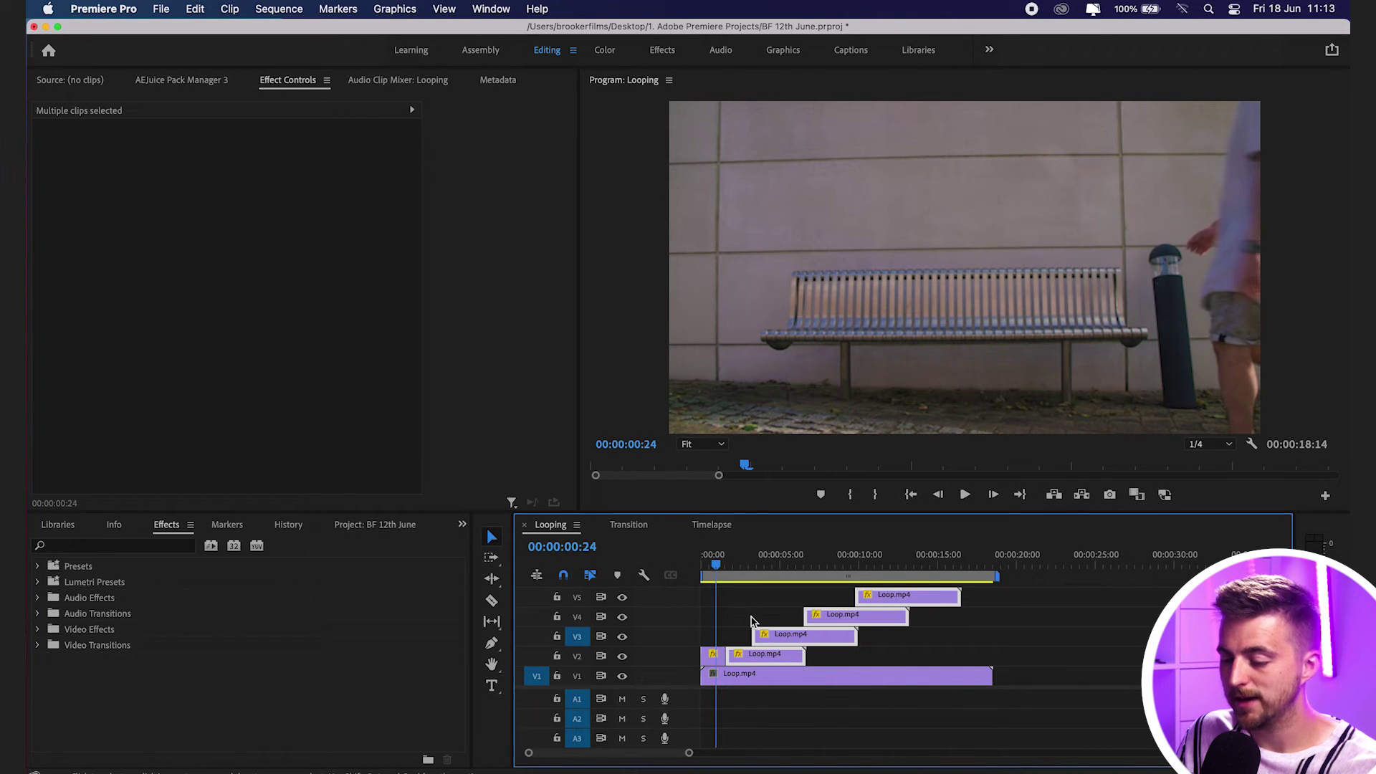
key(Home)
click(1054, 651)
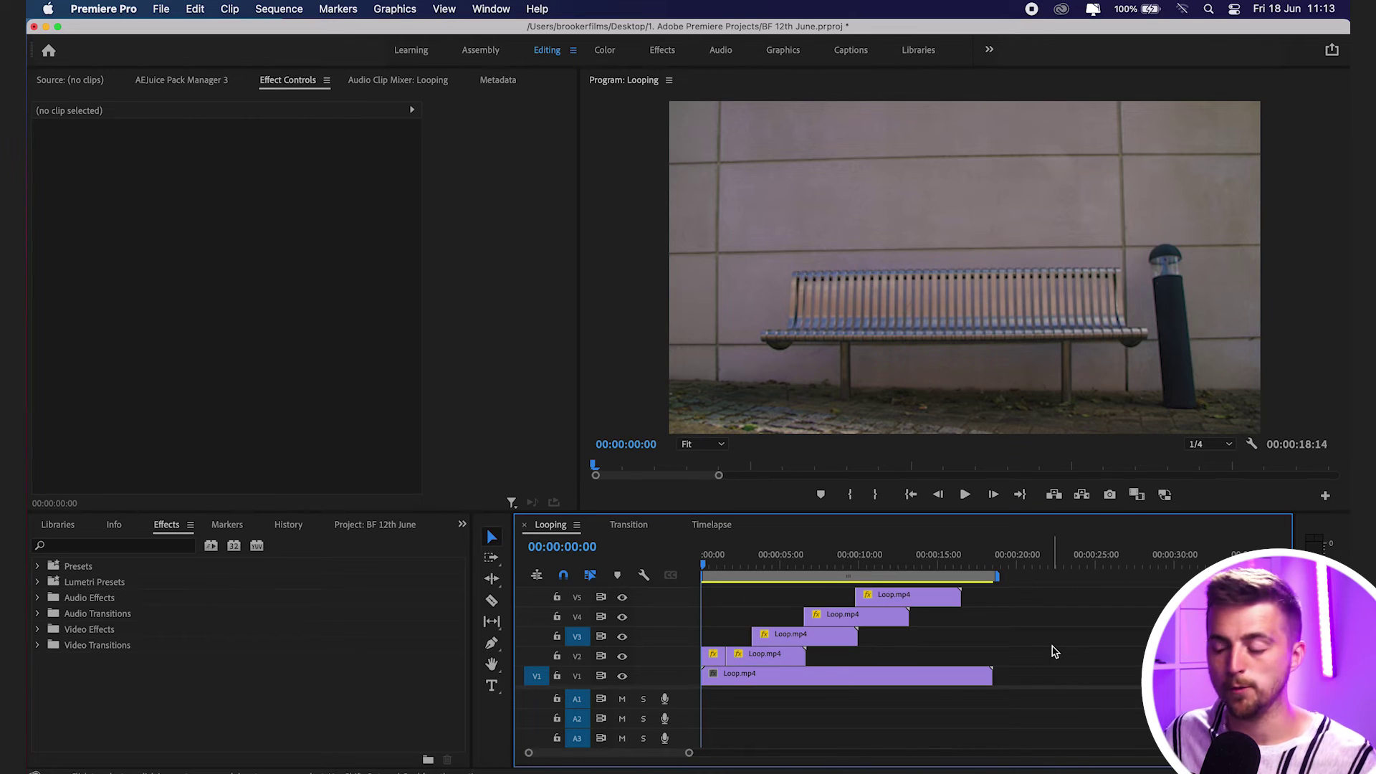
key(space)
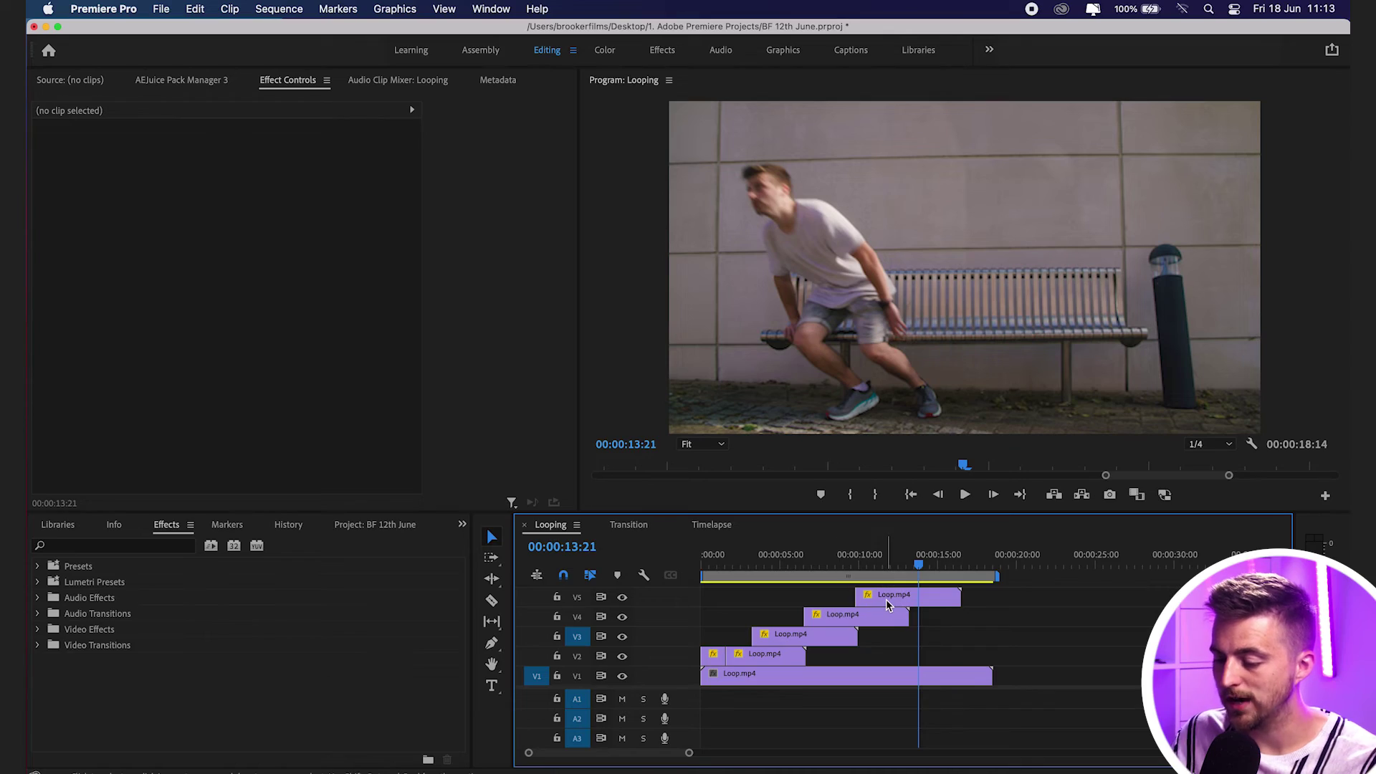
Feather the mask on the top V5 character copy to 100
drag(885, 600, 862, 599)
click(886, 596)
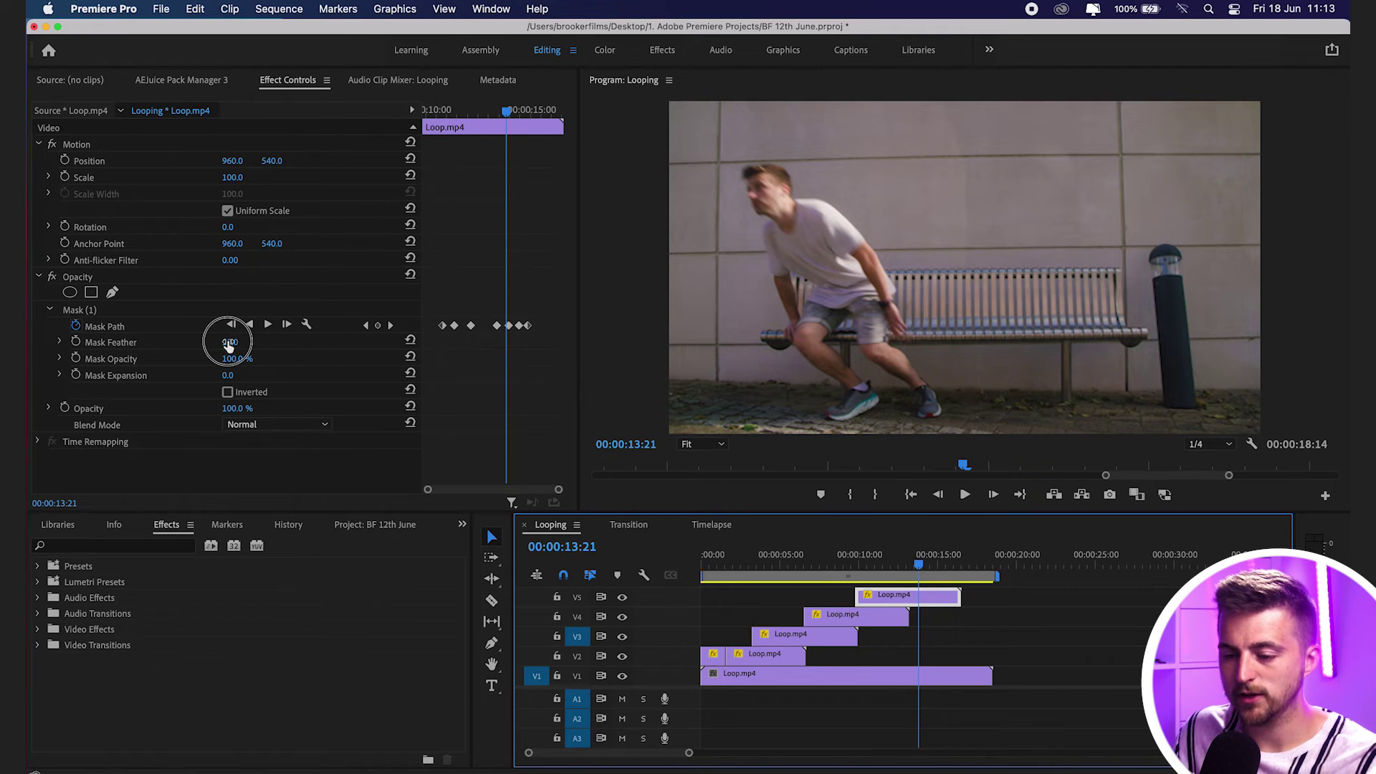
drag(228, 344, 244, 342)
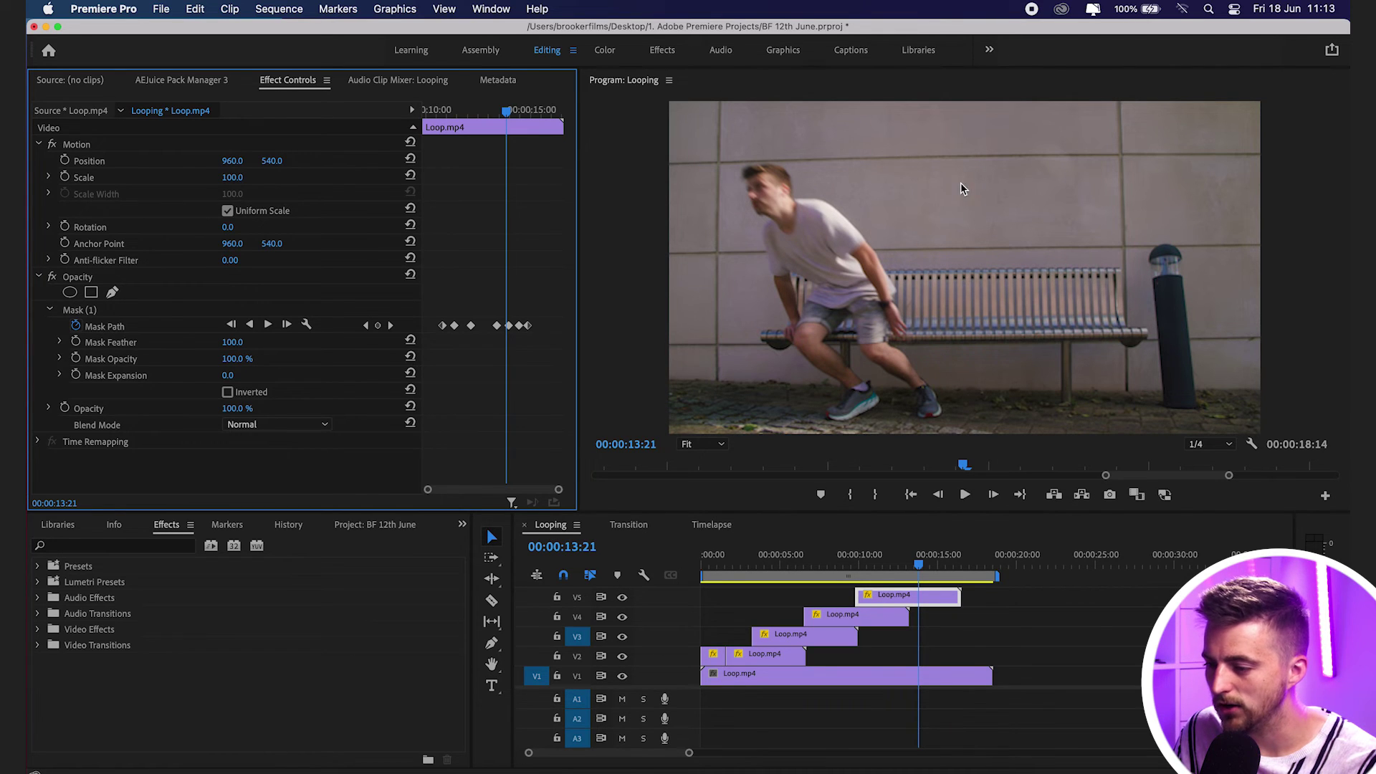
Set the V4 character copy's mask feather to 100
click(854, 619)
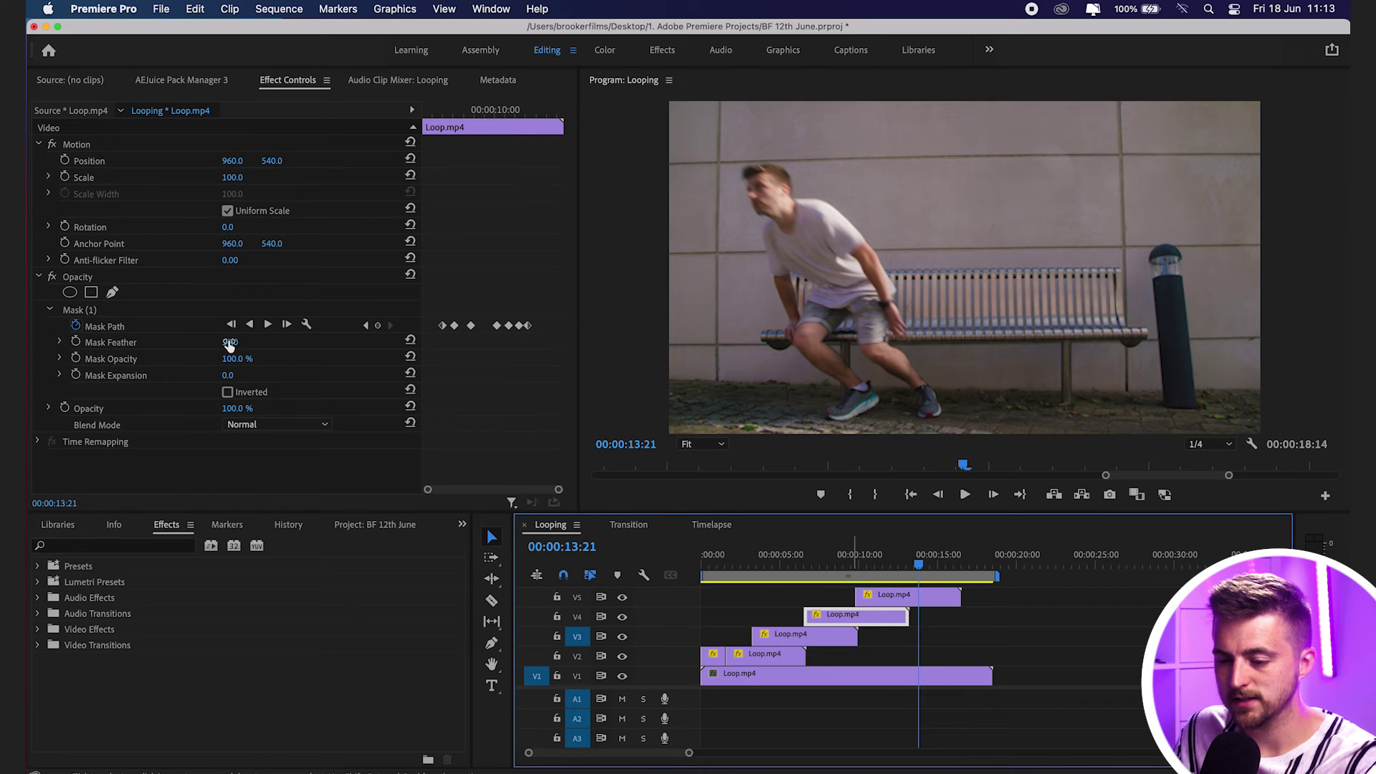
drag(229, 346, 244, 343)
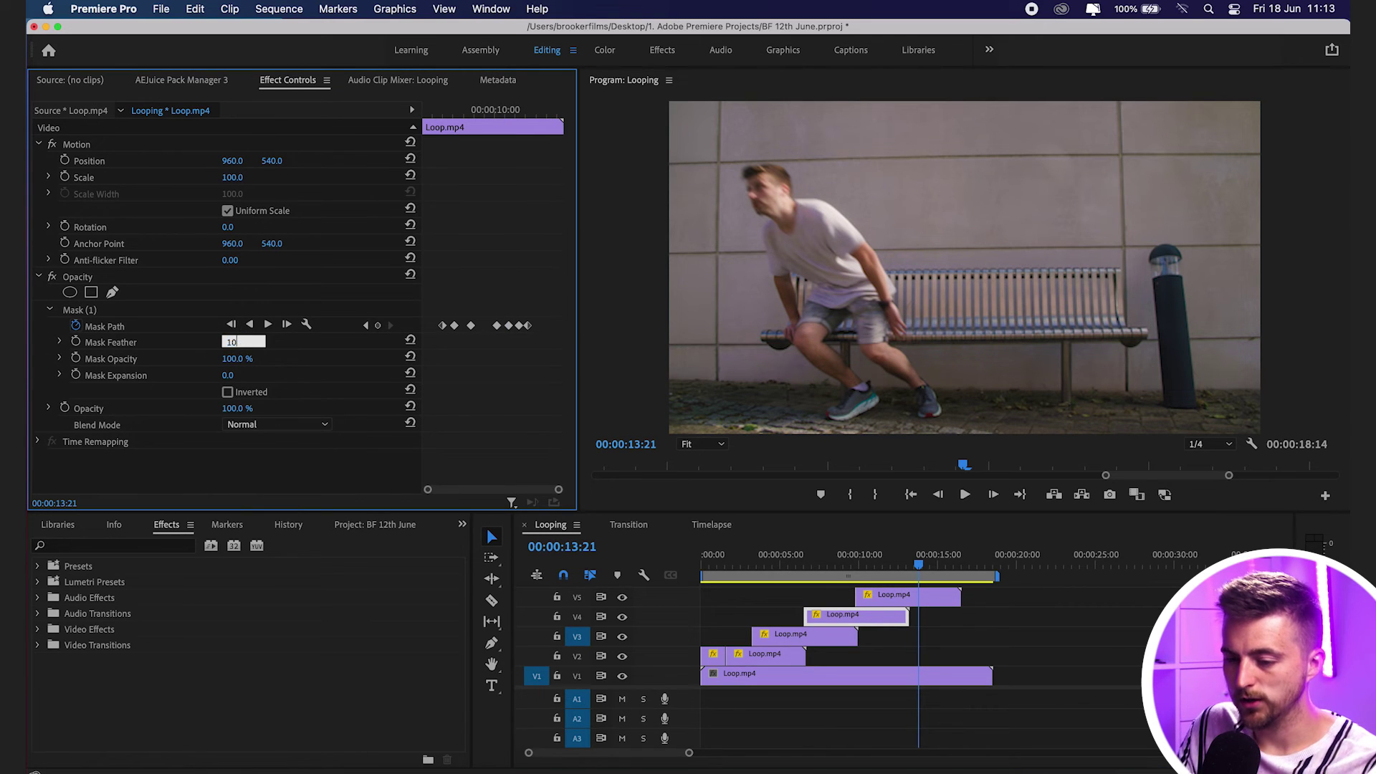
key(Return)
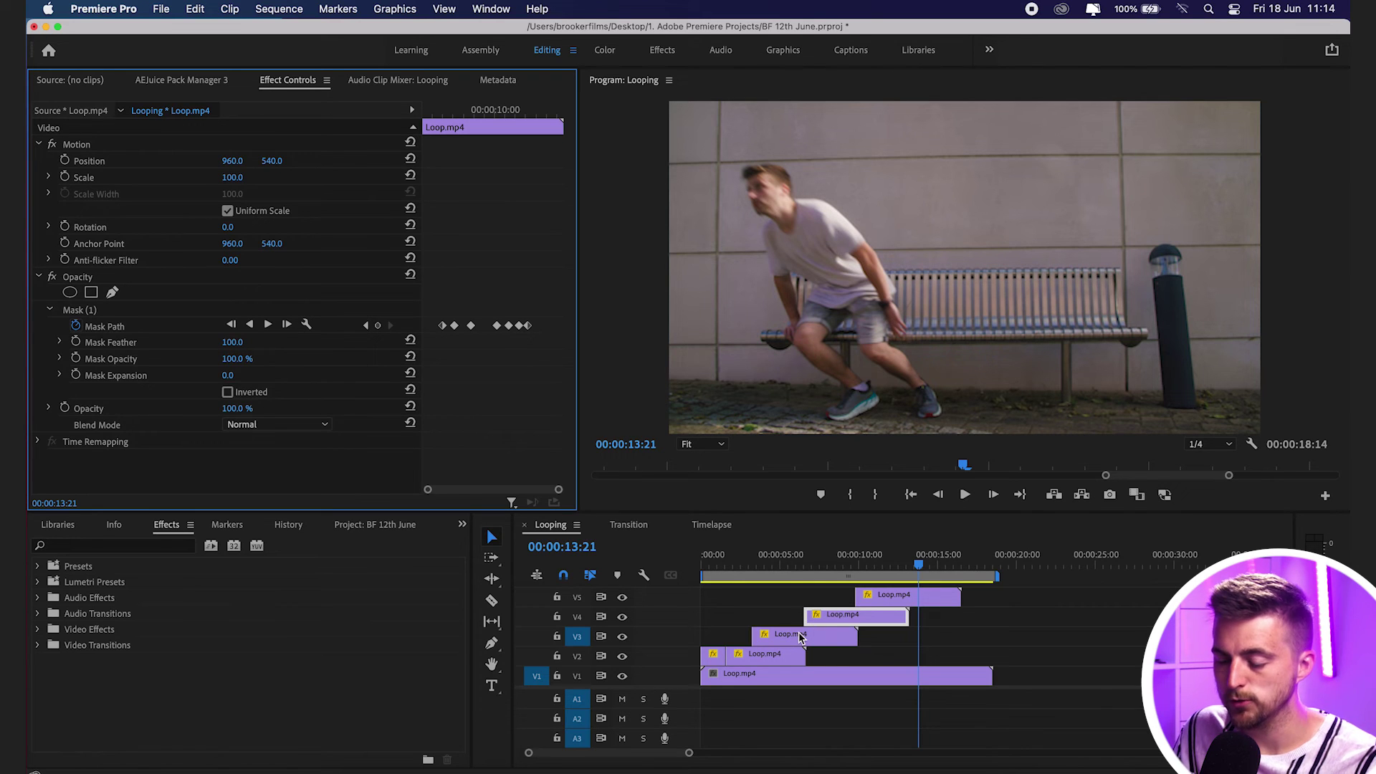
click(800, 638)
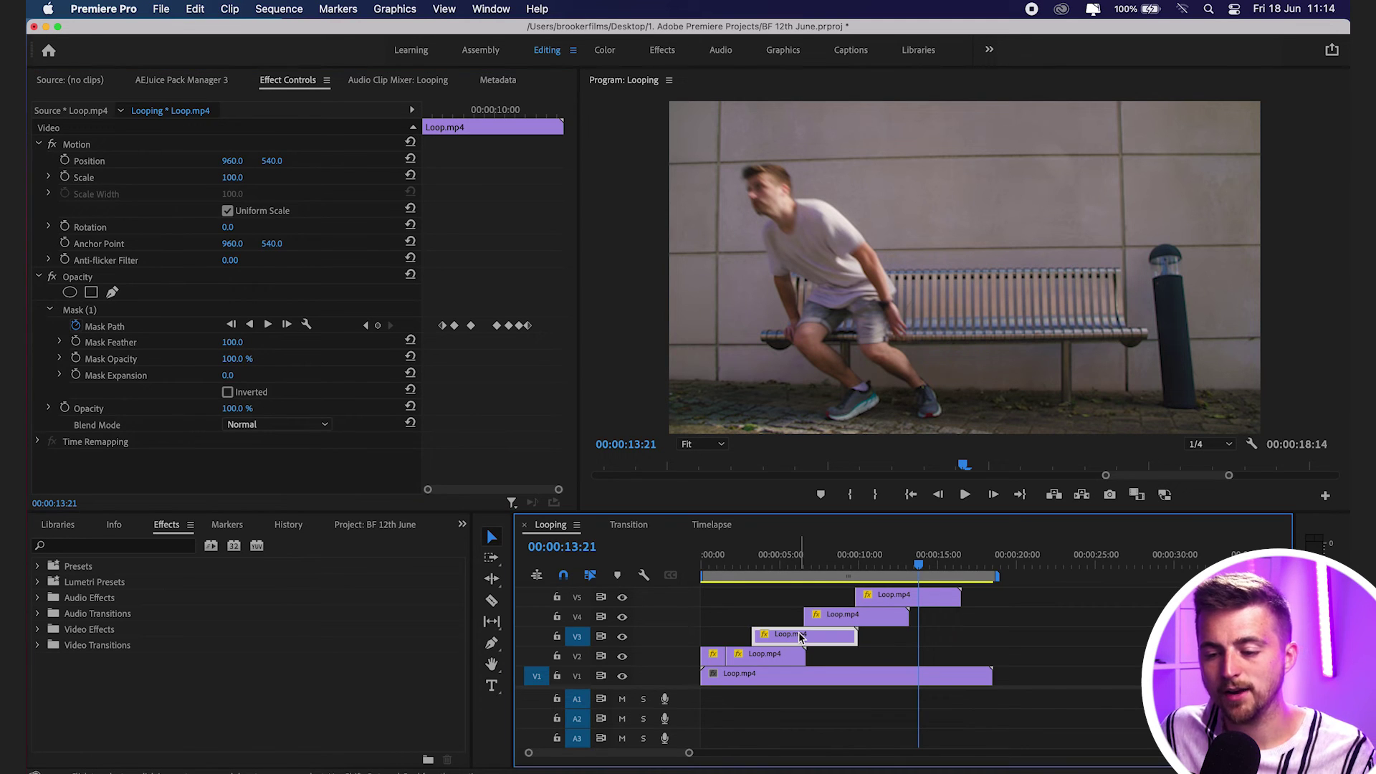